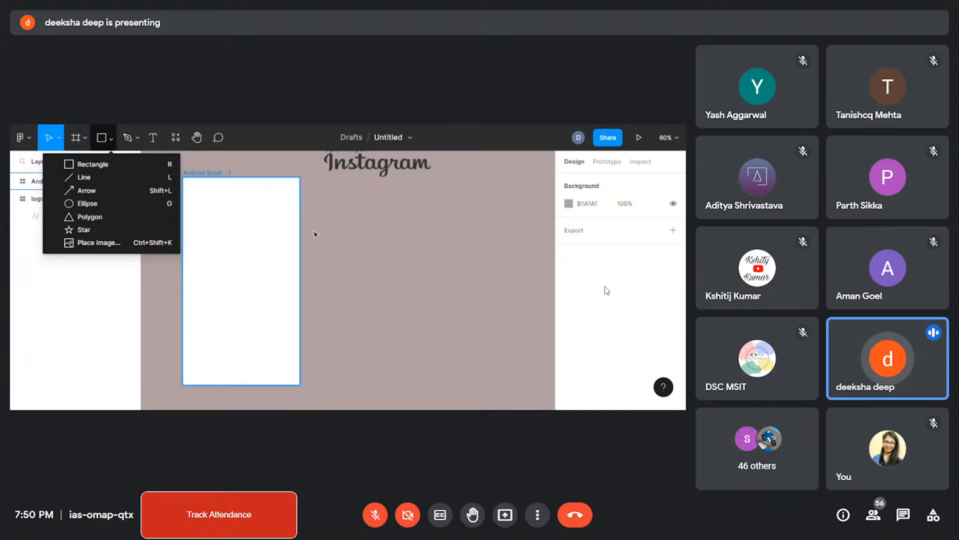
- Draw a rectangle with the Rectangle tool across the top of the Android Small - 1 frame as a header bar
click(244, 252)
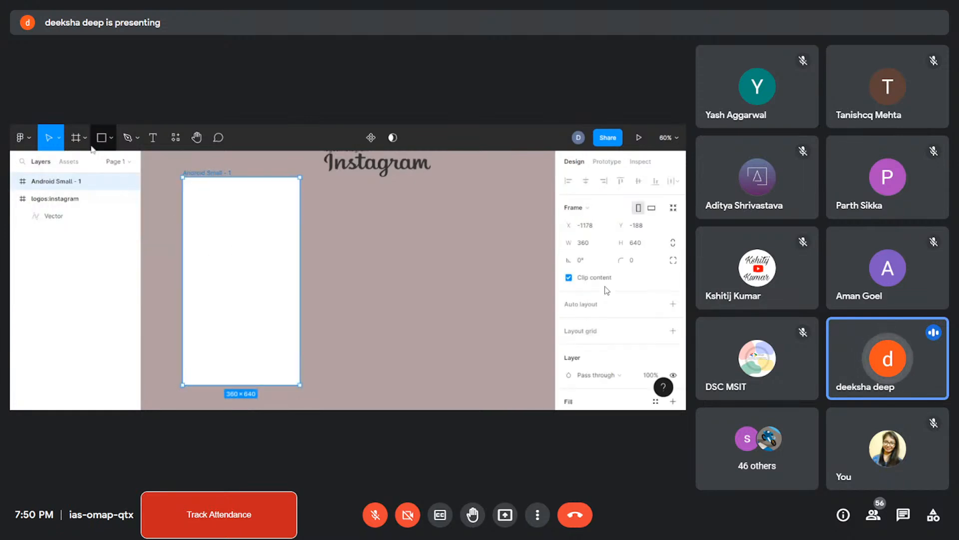
click(108, 145)
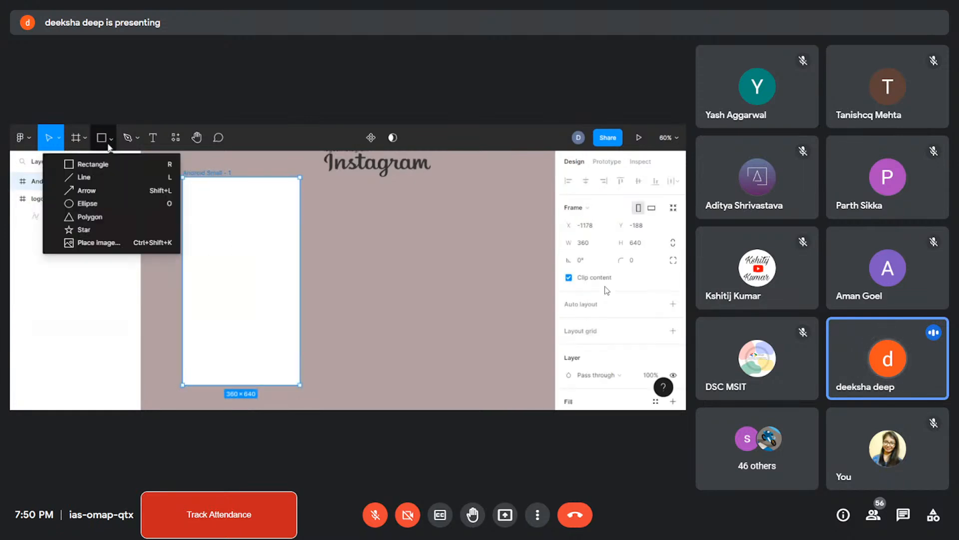
click(92, 164)
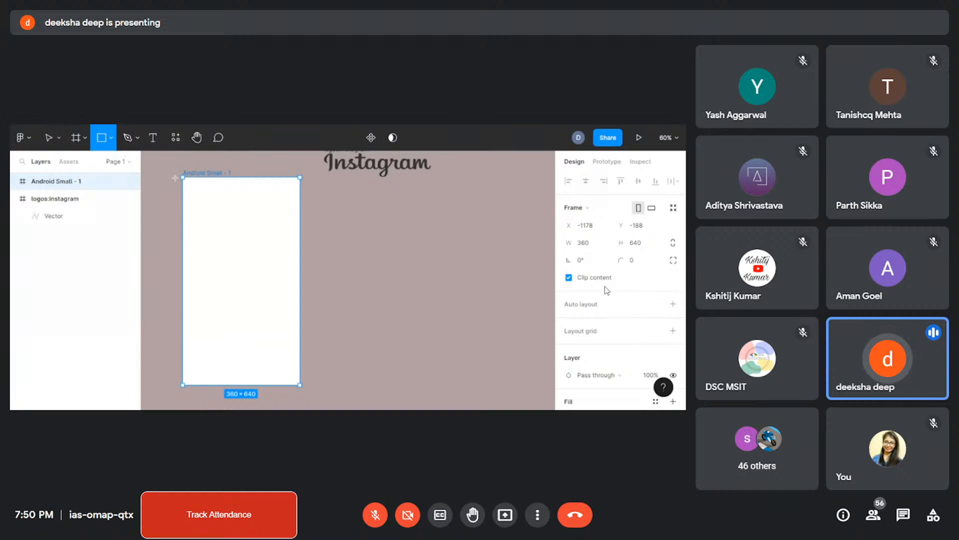
drag(174, 178, 297, 198)
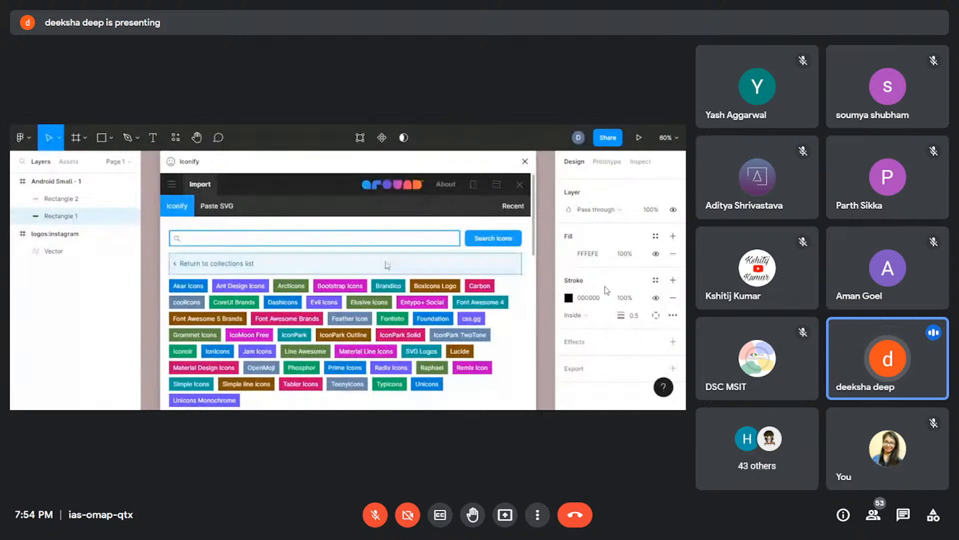
scroll(357, 325, down, 3)
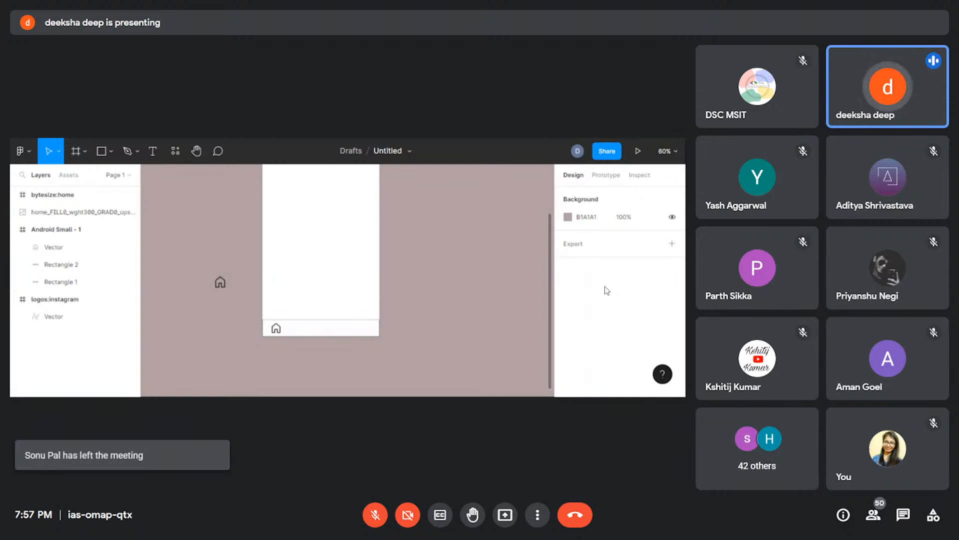
- Set the width of the home icon in the bottom bar to 25
click(274, 336)
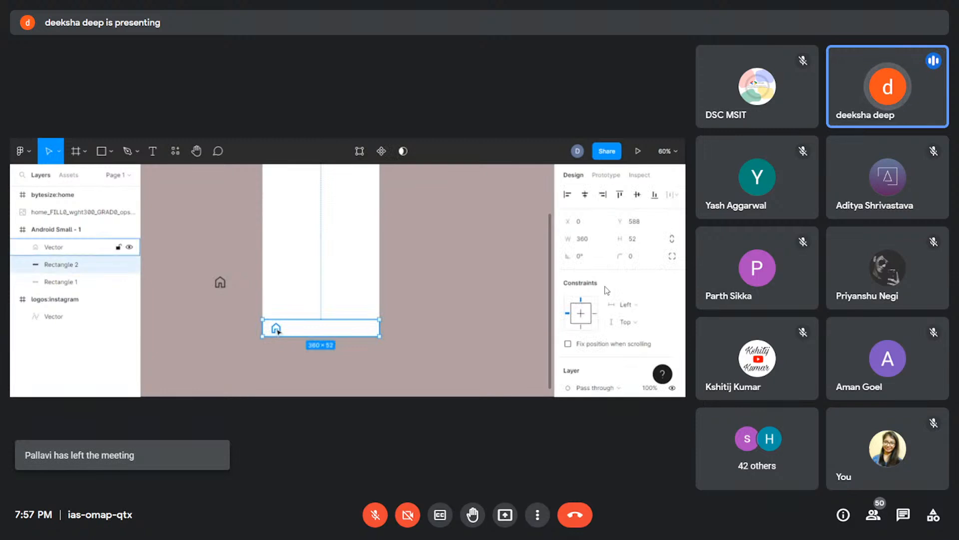
click(275, 329)
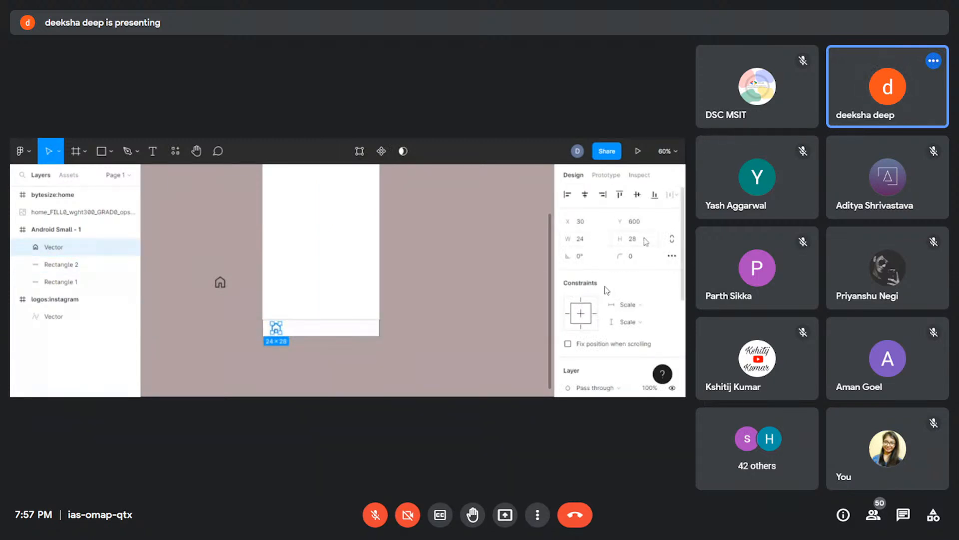
click(599, 245)
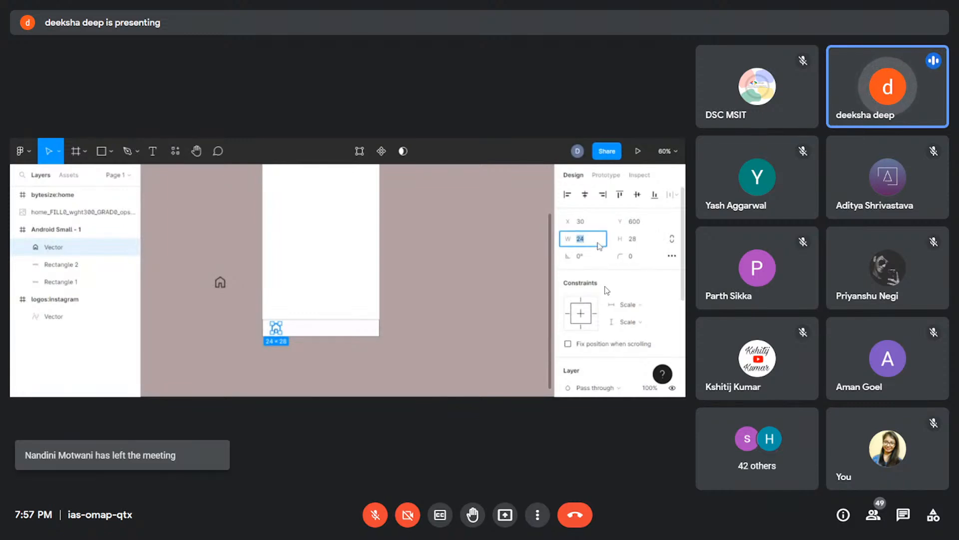
text(25)
key(Return)
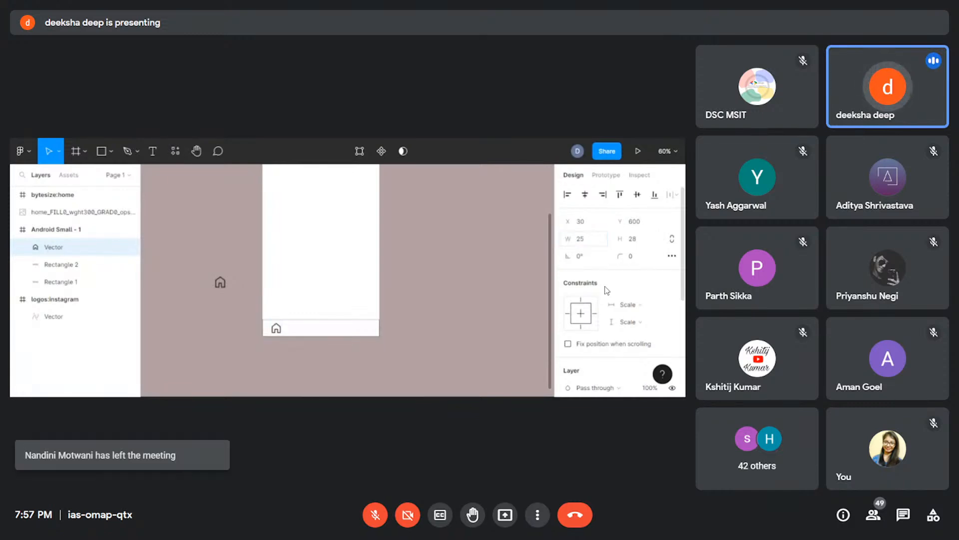
- Set the home icon's height to 25 and change it back to 28
click(634, 240)
text(25)
key(Return)
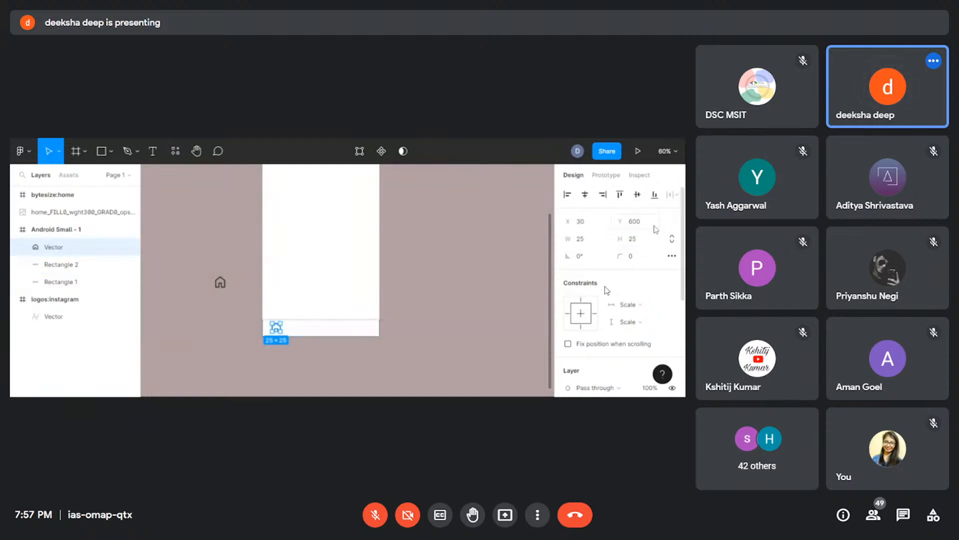
click(643, 241)
text(28)
key(Return)
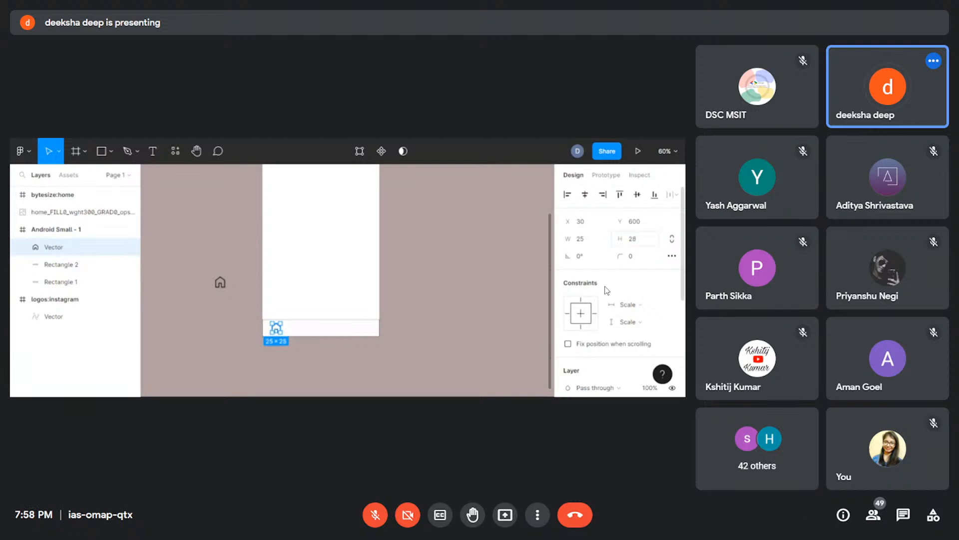
click(392, 321)
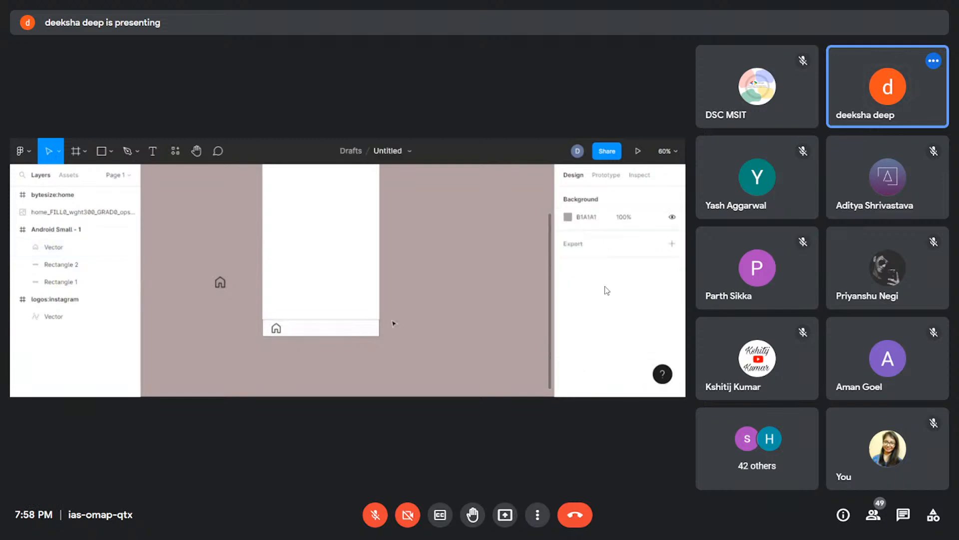
- Select the home icon in the bottom bar and open the list of plugins for it
click(277, 329)
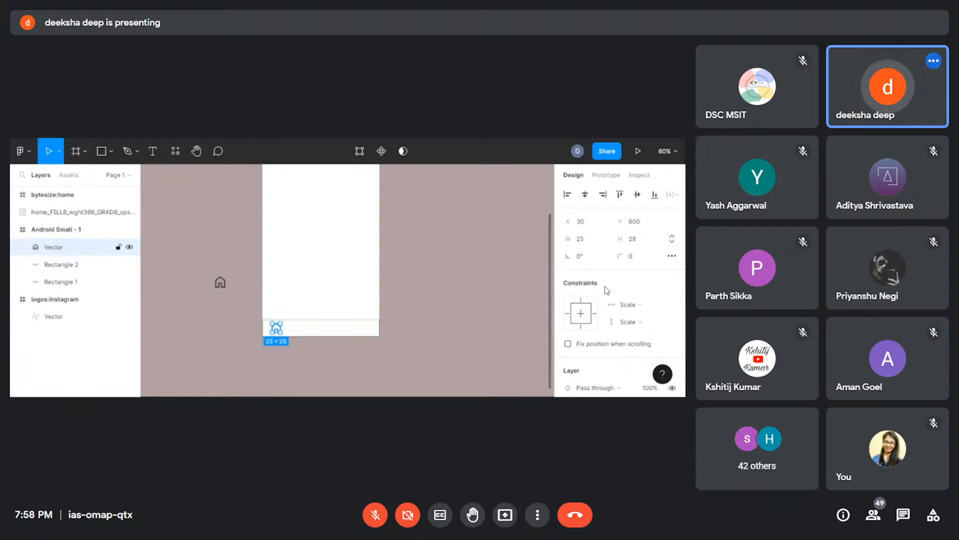
right_click(278, 336)
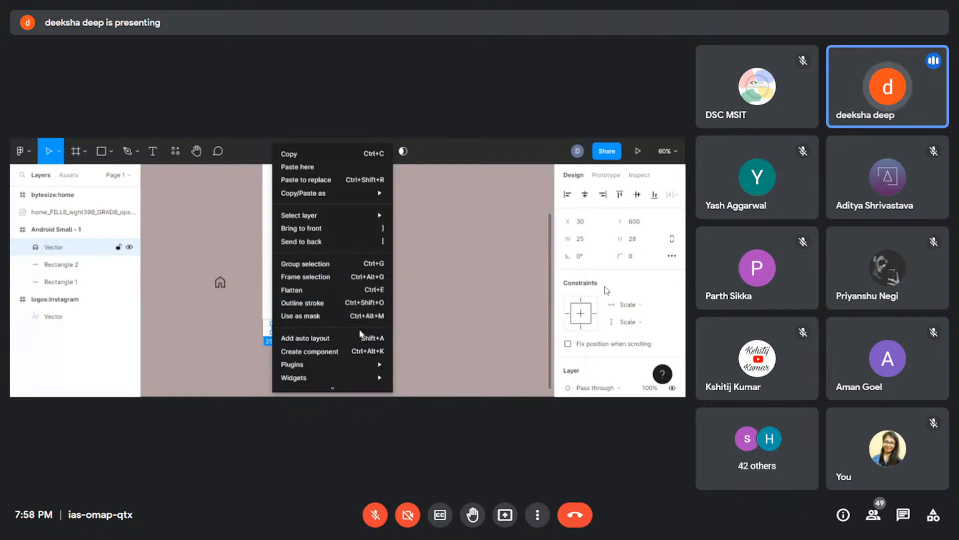
mouse_move(375, 364)
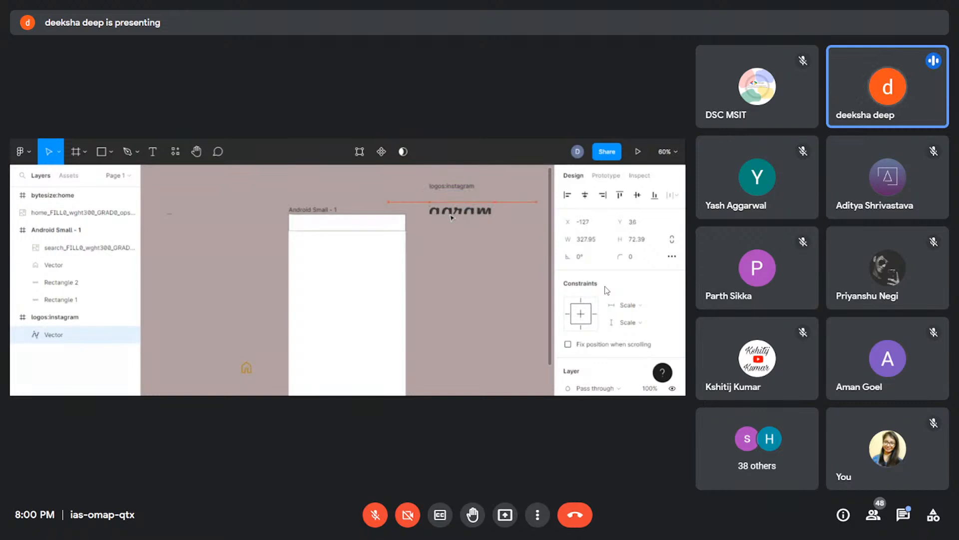
- Check the meeting's in-call messages and close them
click(899, 515)
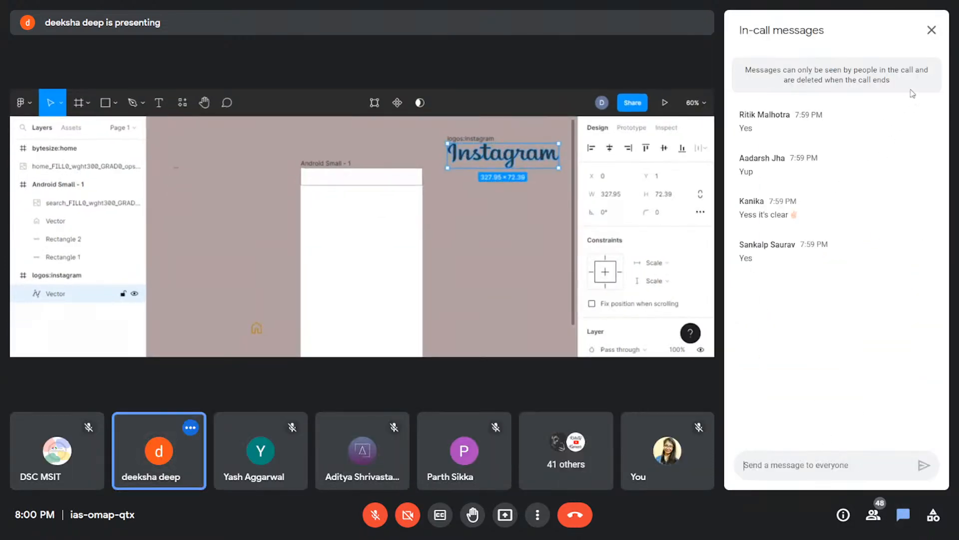
click(931, 29)
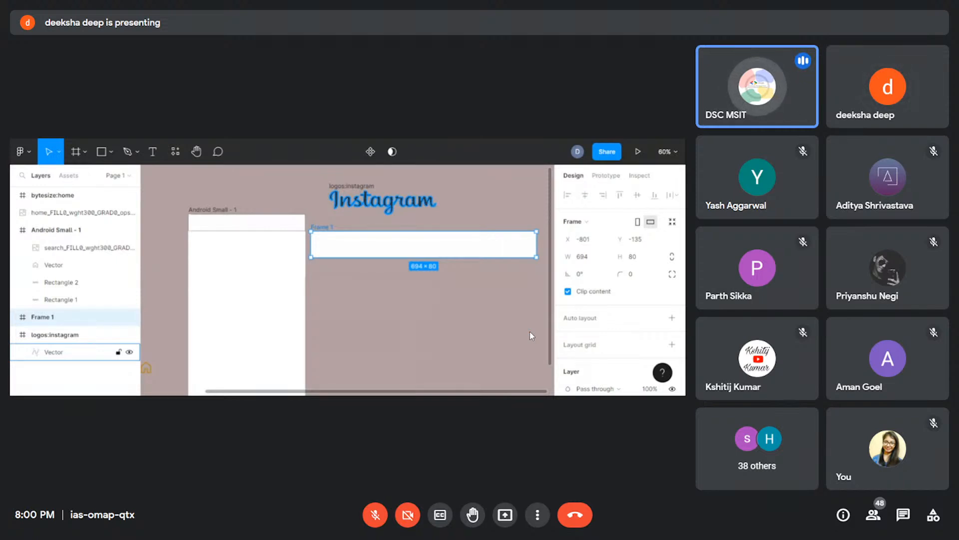
- Place an ellipse at the left end of Frame 1 with the Ellipse tool
key(o)
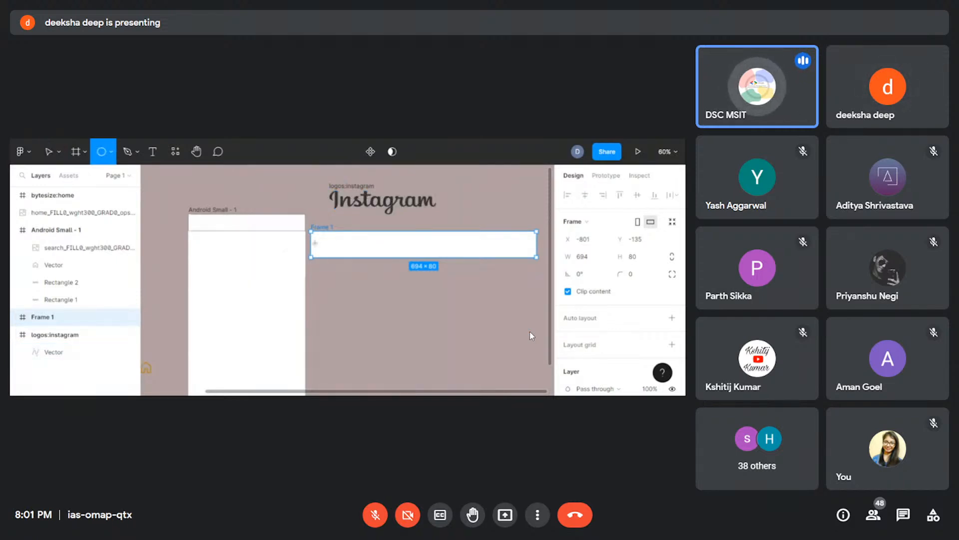
click(315, 243)
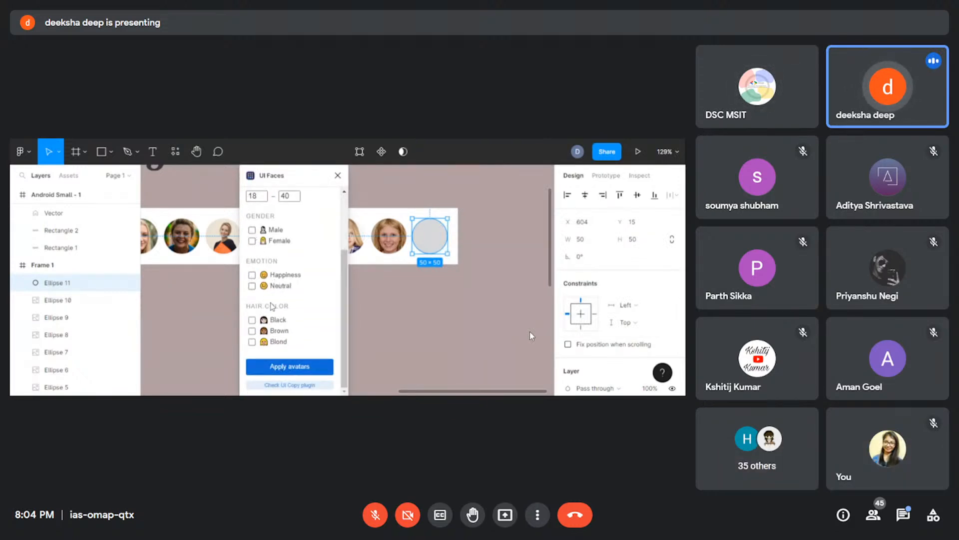
- Filter the UI Faces avatars for the last circle by Male gender and Happiness emotion
click(252, 230)
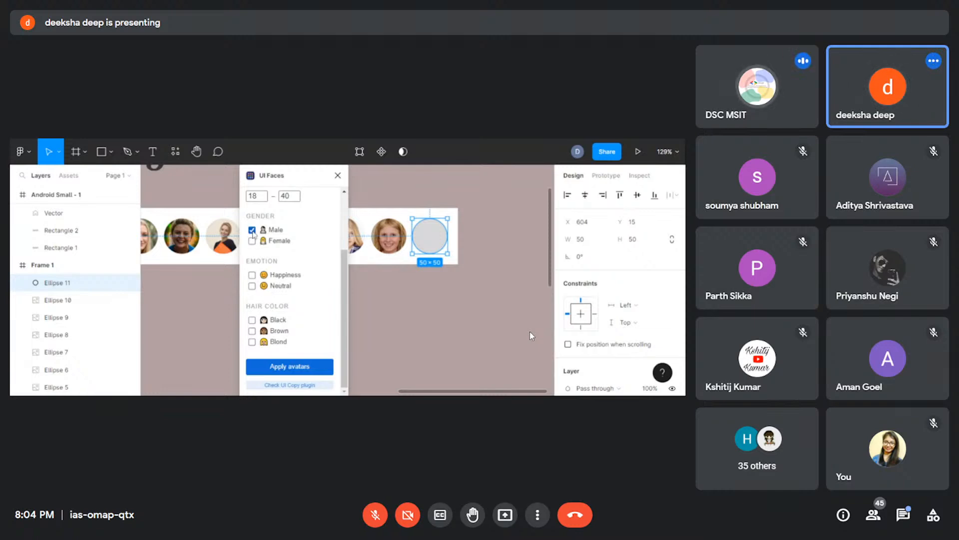
click(251, 274)
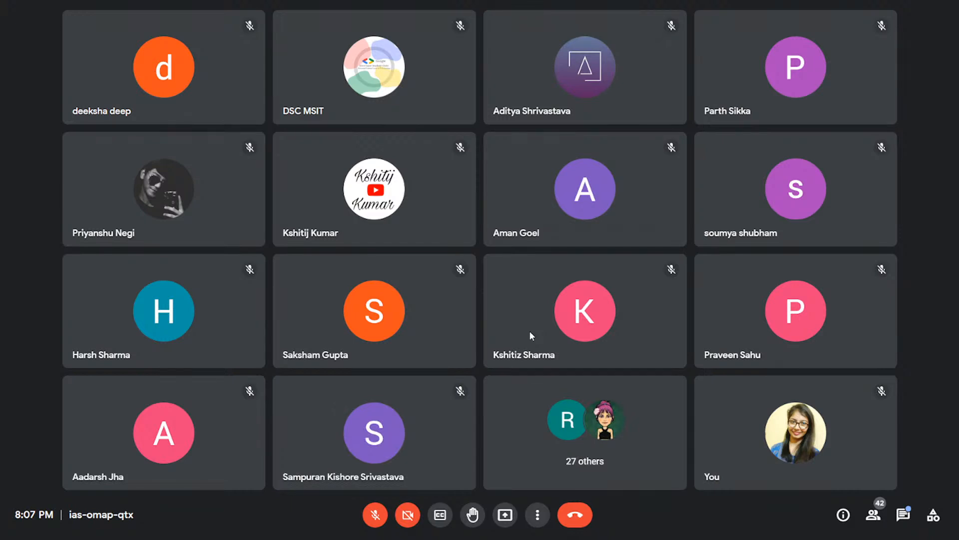
- Read the new in-call messages in the meeting and close the message list
click(912, 520)
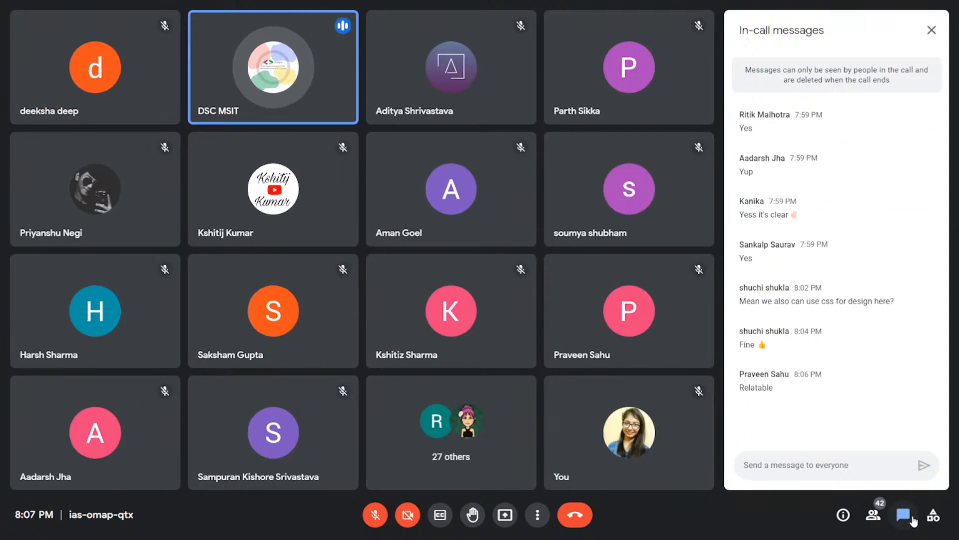
click(932, 30)
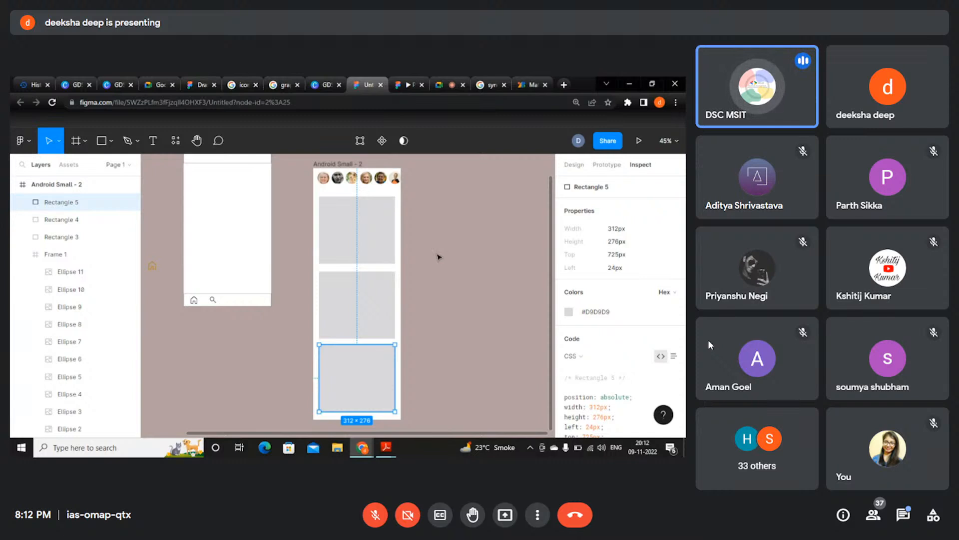
mouse_move(410, 78)
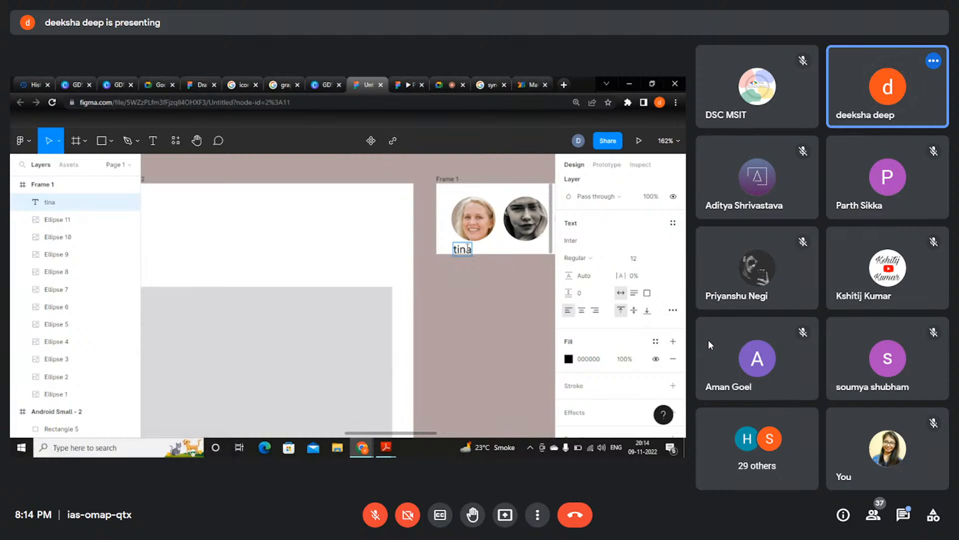
- Complete the username label under the first avatar in Frame 1 by adding "_123"
text(_1)
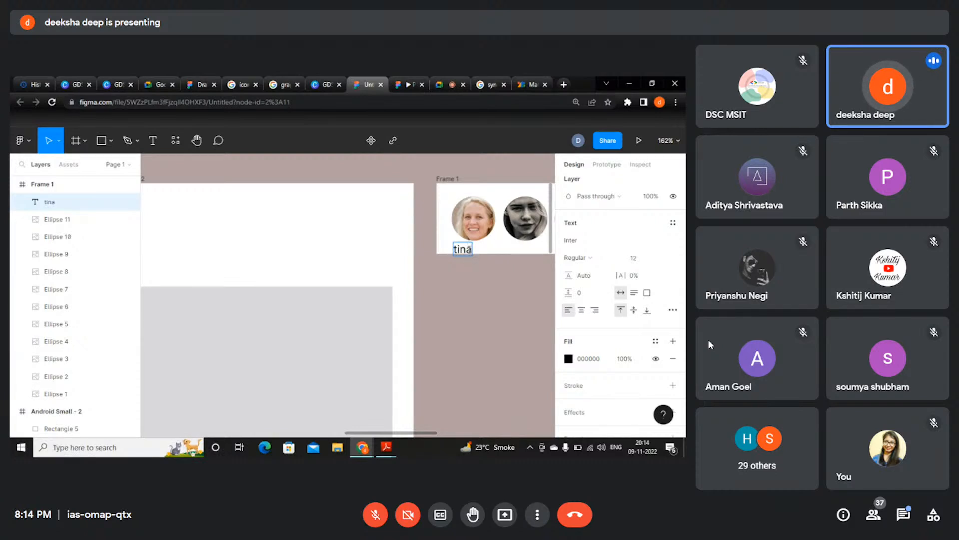
text(23)
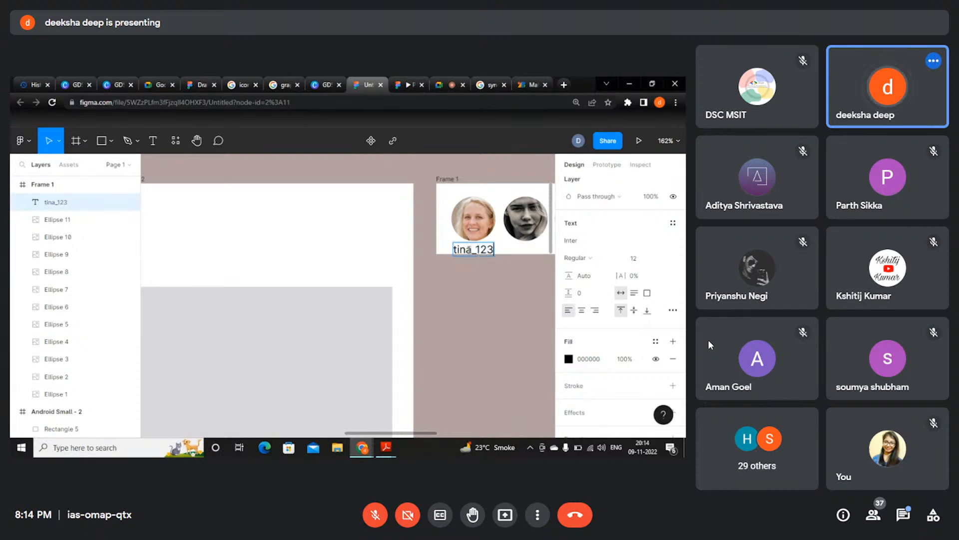
- Set the font of the whole username label under the first avatar to Judson
key(ctrl+a)
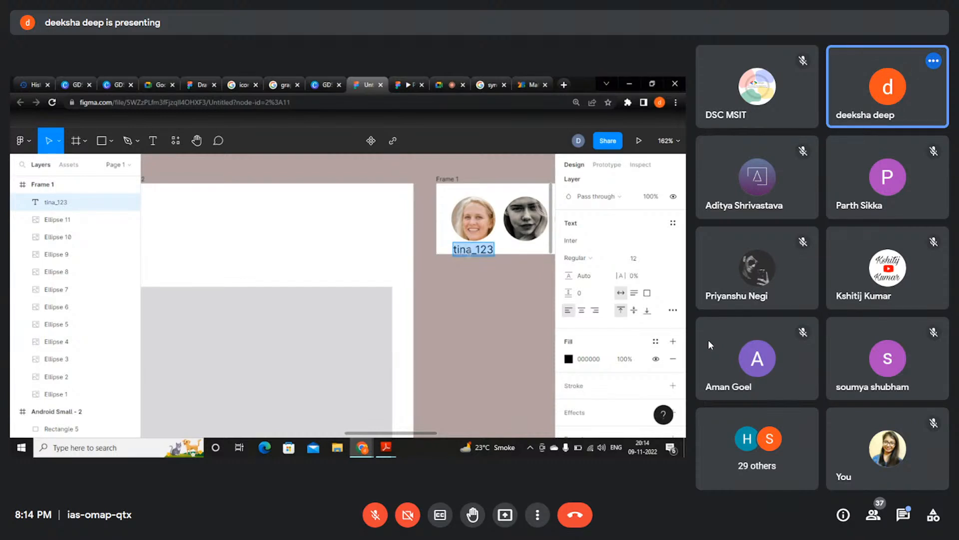
click(670, 242)
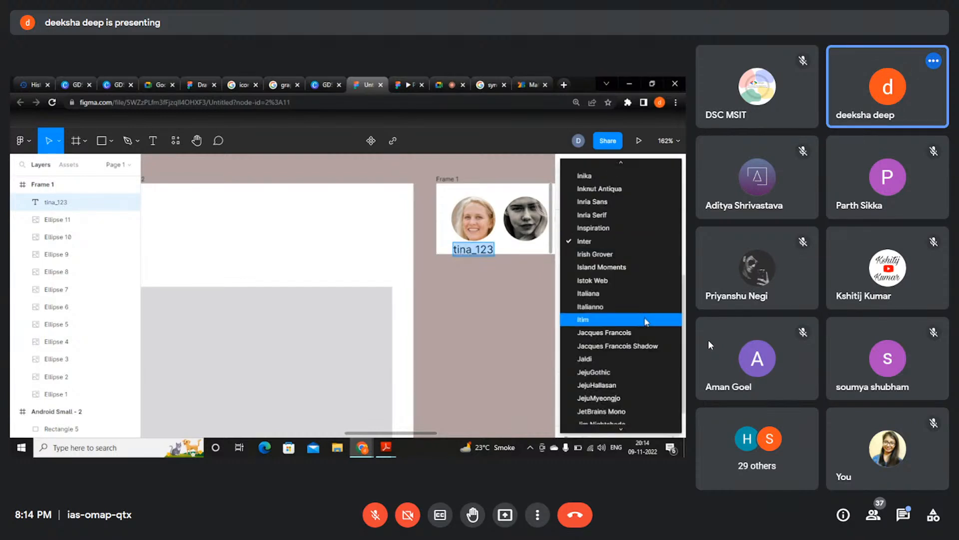
scroll(644, 316, down, 5)
click(610, 358)
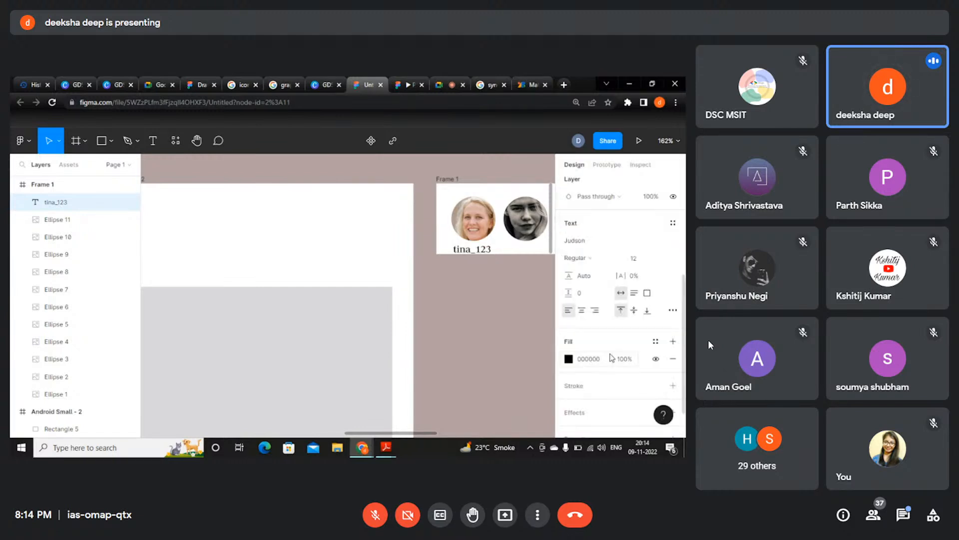
- Change the font of the whole username label to Kdam Thmor
key(ctrl+a)
click(672, 240)
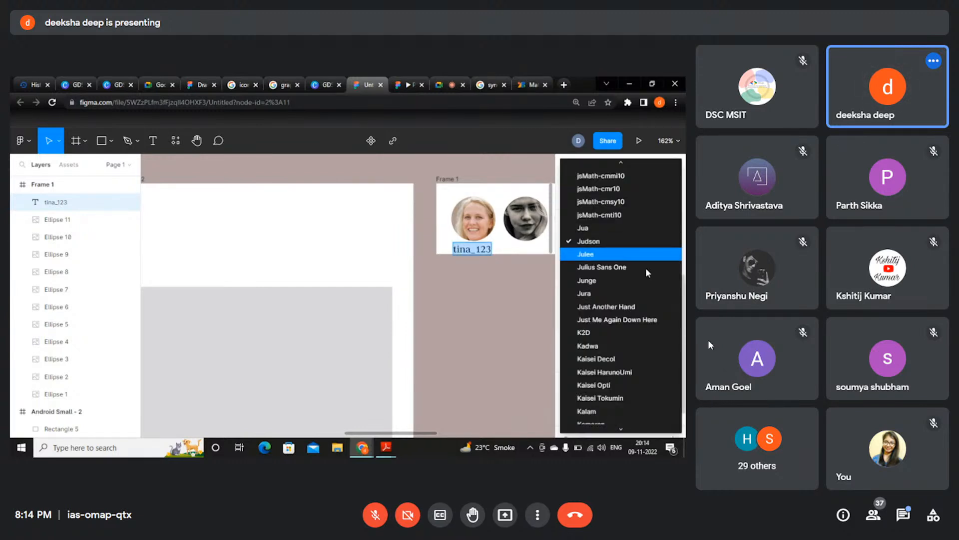
scroll(640, 281, down, 5)
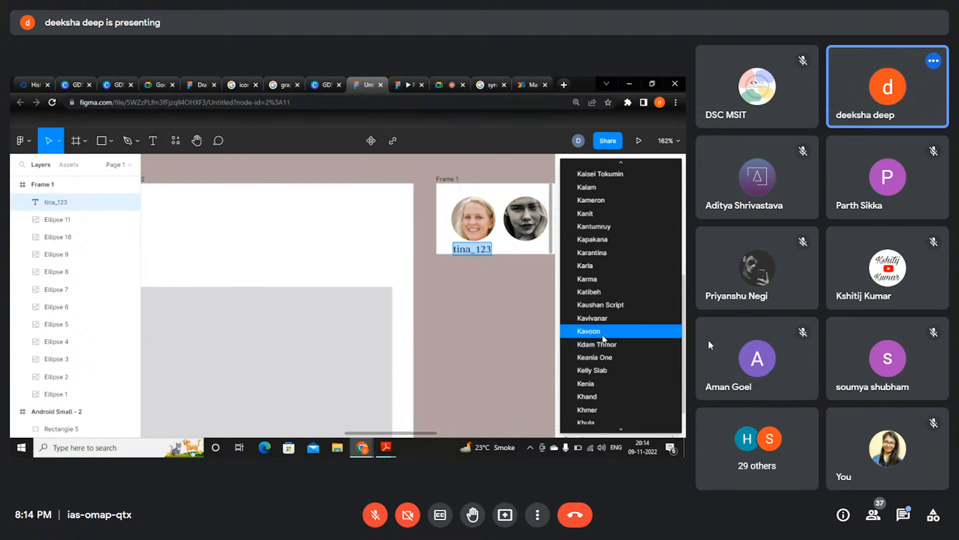
click(639, 344)
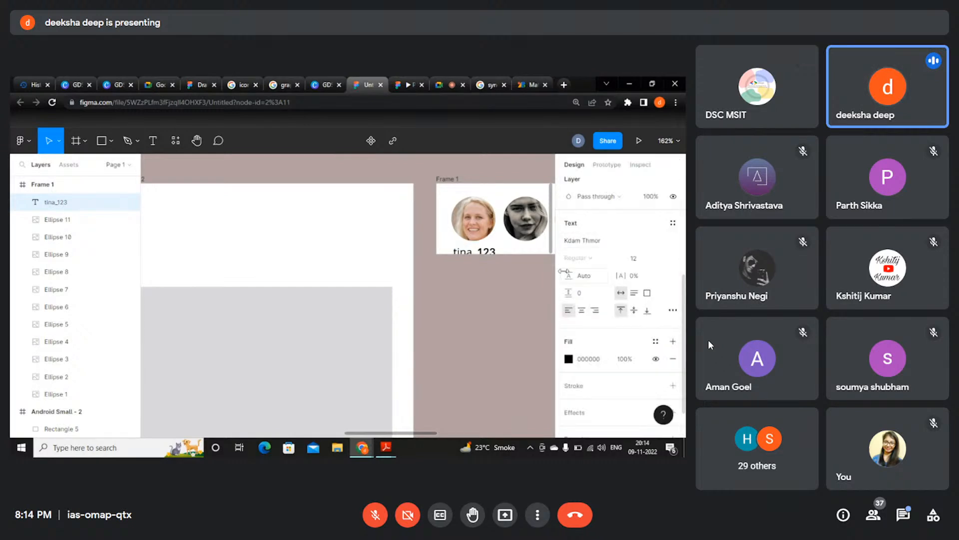
- Set the font of the whole username label under the first avatar in Frame 1 to Inter
key(Return)
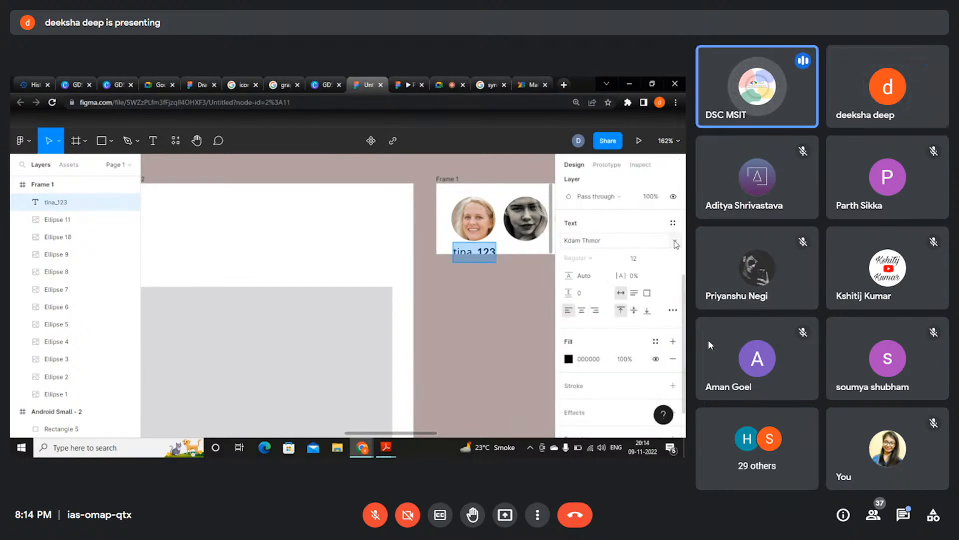
click(672, 243)
scroll(640, 247, up, 10)
scroll(635, 247, up, 2)
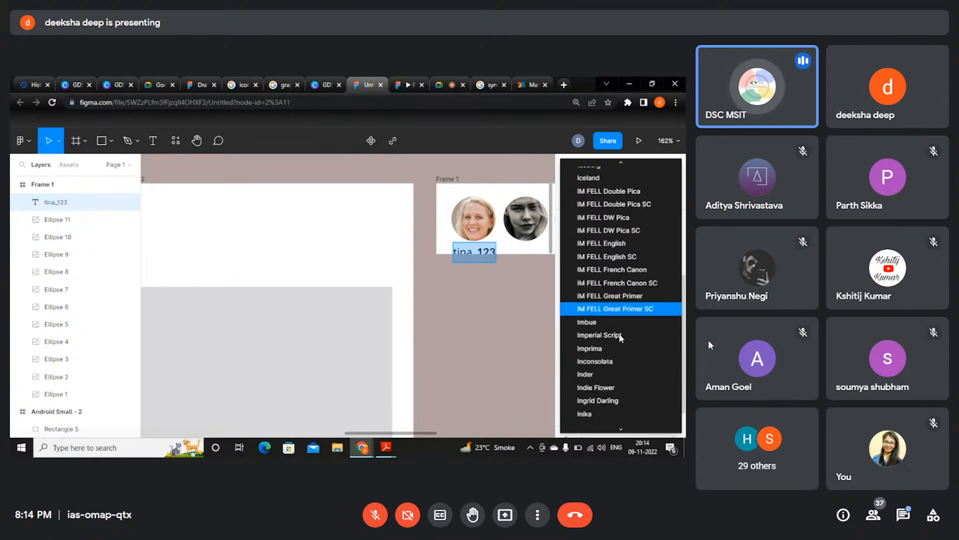
scroll(607, 365, down, 4)
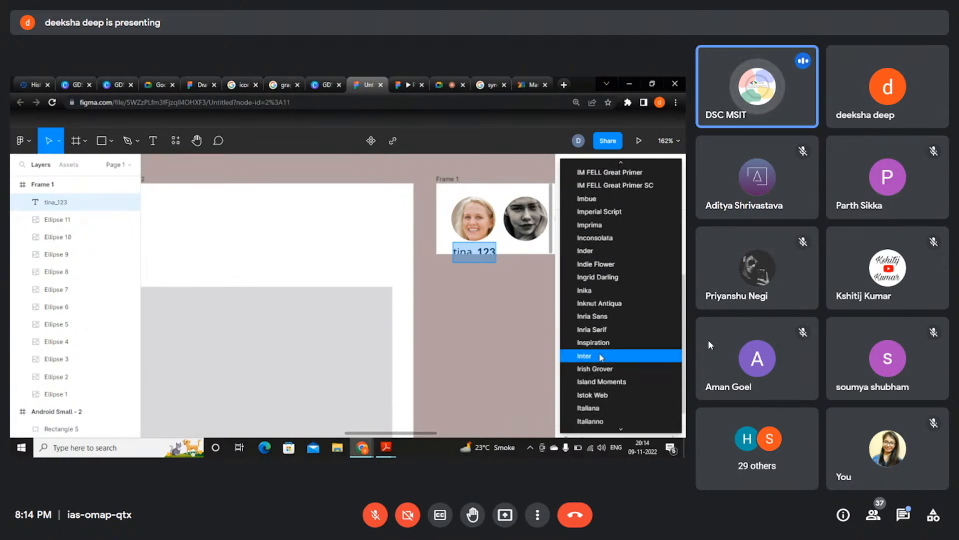
click(602, 356)
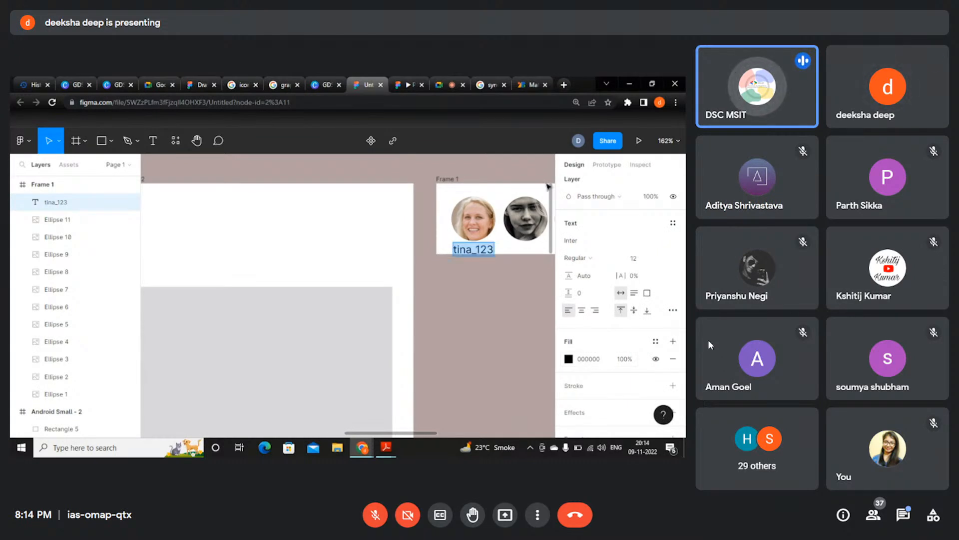
key(Escape)
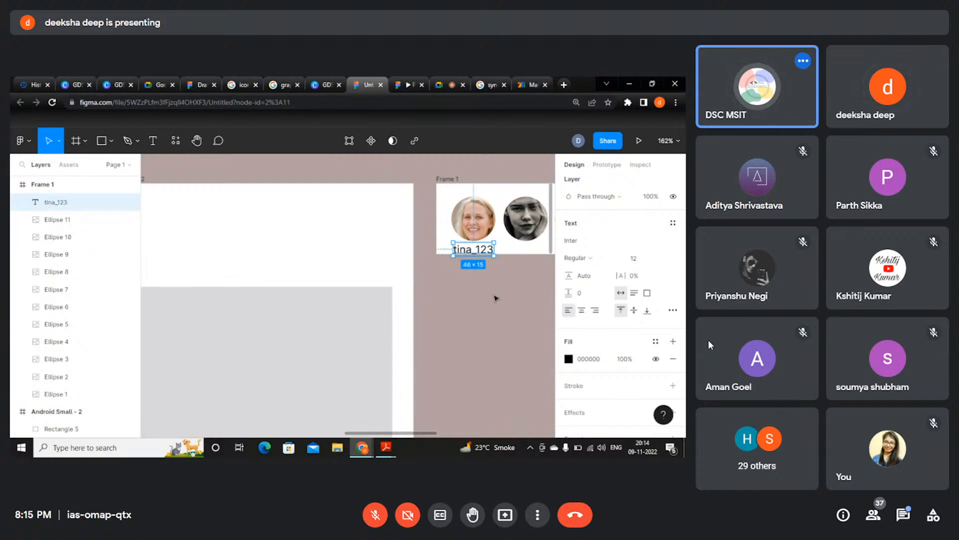
- Nudge the username label slightly upward, closer to the first avatar in Frame 1
key(Up)
key(Up)
key(Up)
key(Up)
key(Down)
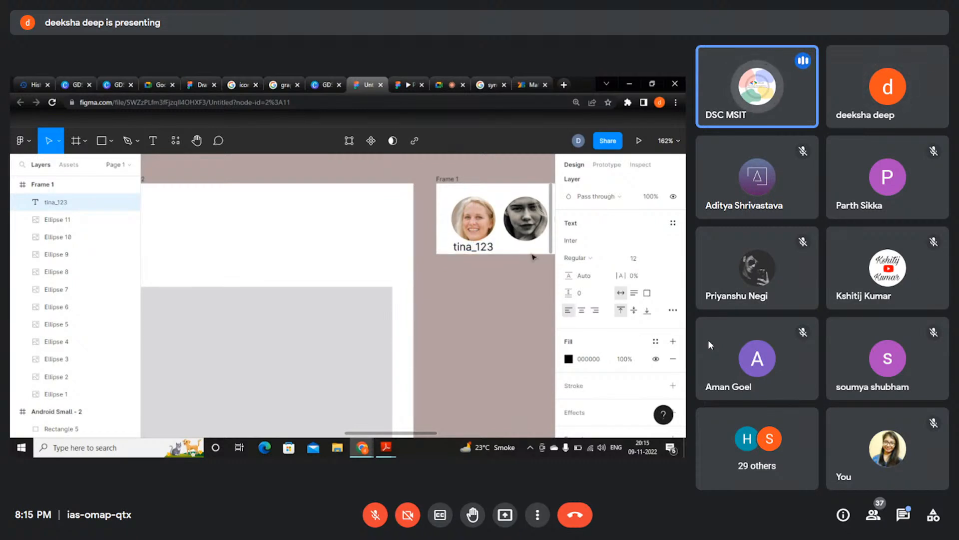
- Reduce the font size of the first avatar's username label to 9
double_click(473, 248)
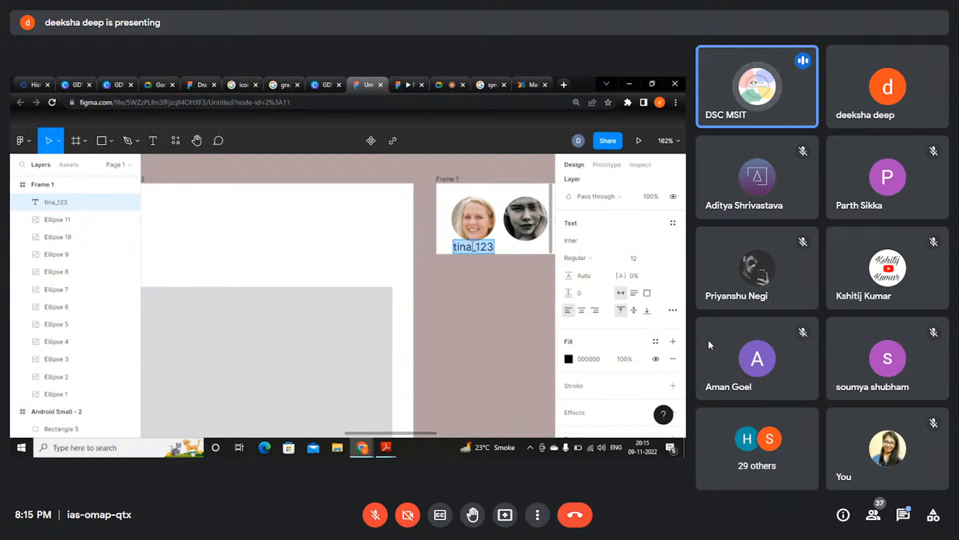
click(662, 260)
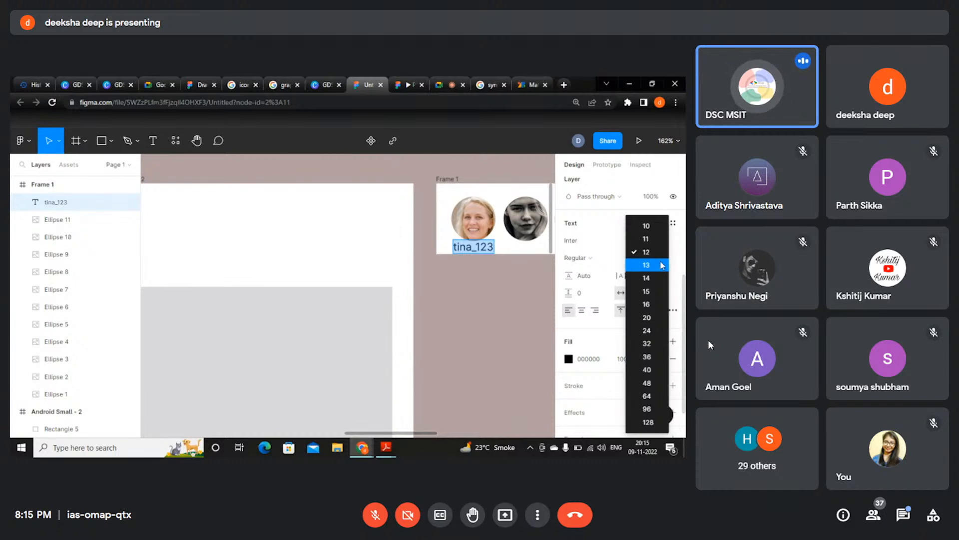
click(646, 226)
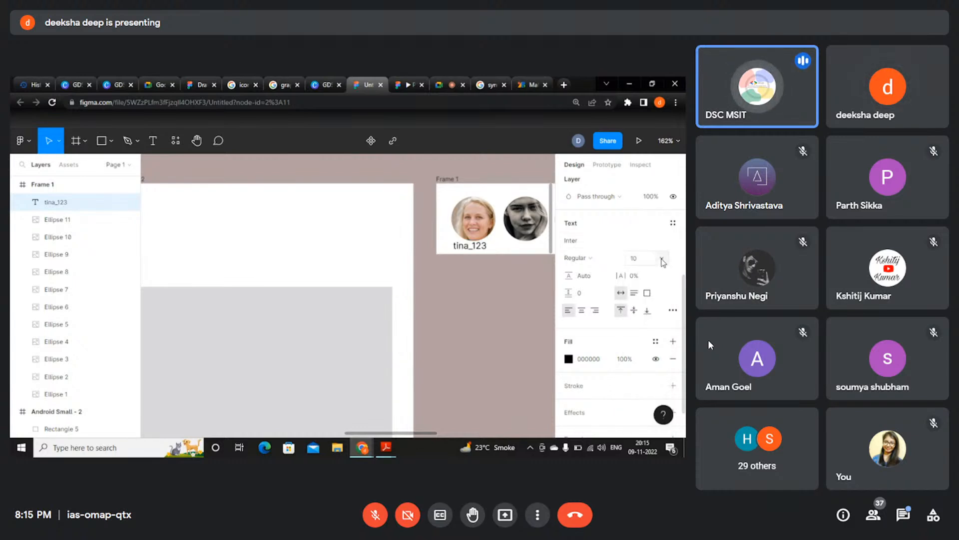
click(640, 258)
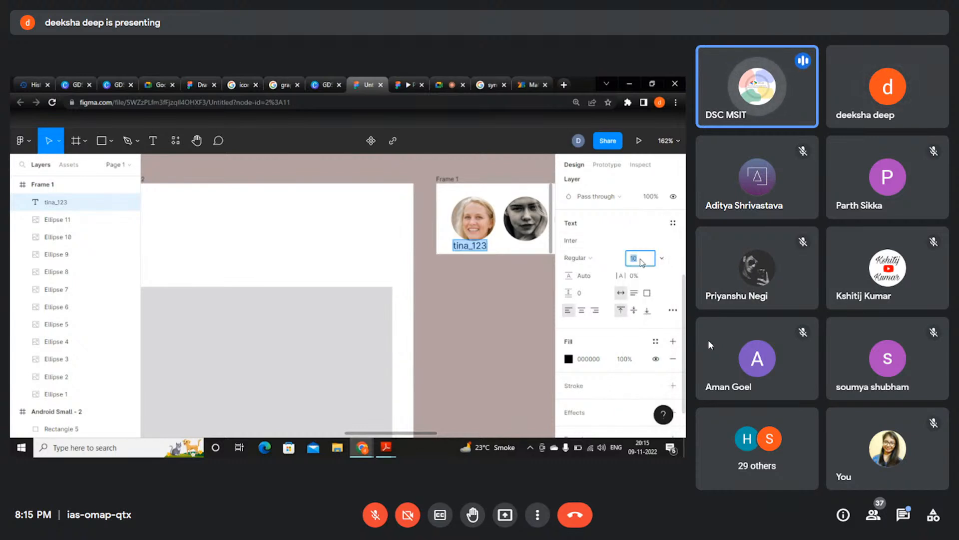
text(9)
key(Return)
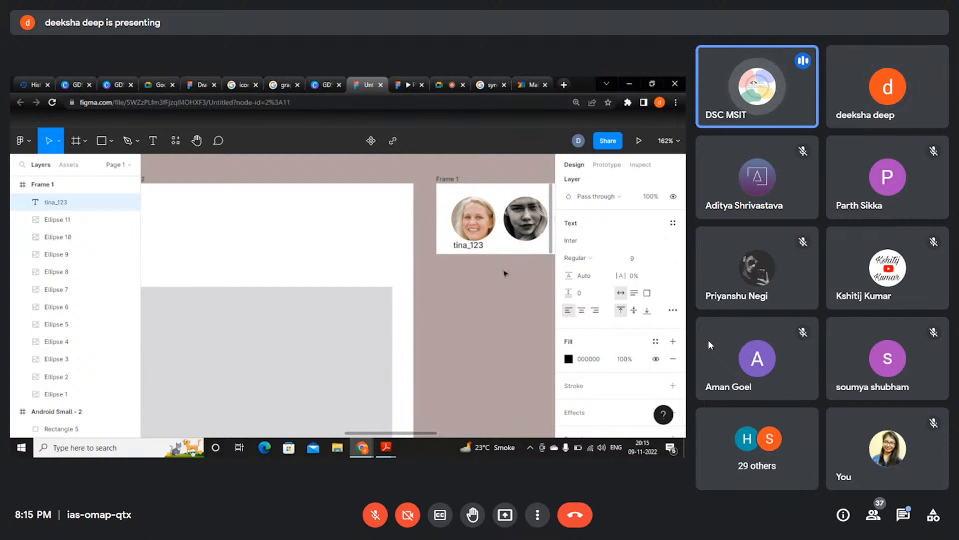
- Centre the resized username label horizontally under the first avatar and lower it slightly below the picture
drag(468, 244, 473, 244)
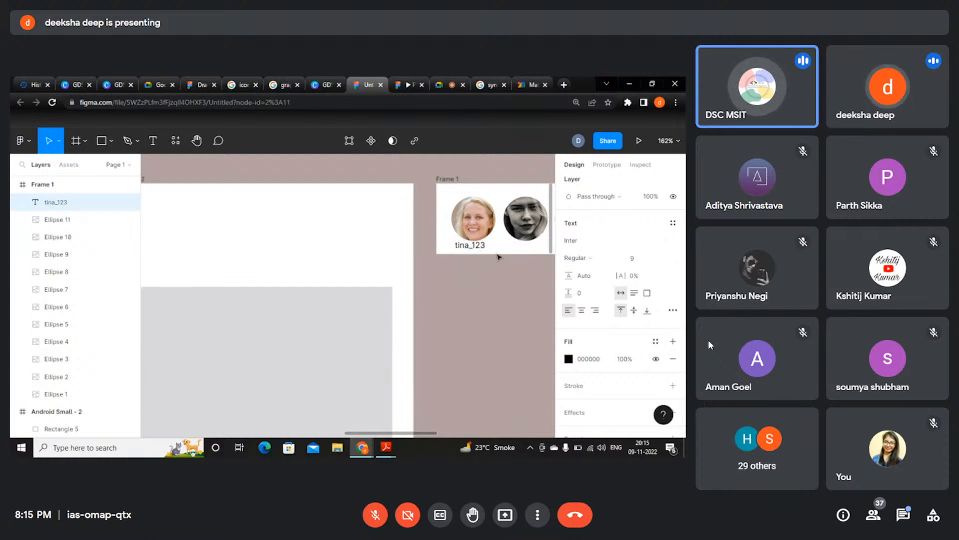
key(Right)
key(Right)
key(Down)
key(Down)
key(Down)
key(Down)
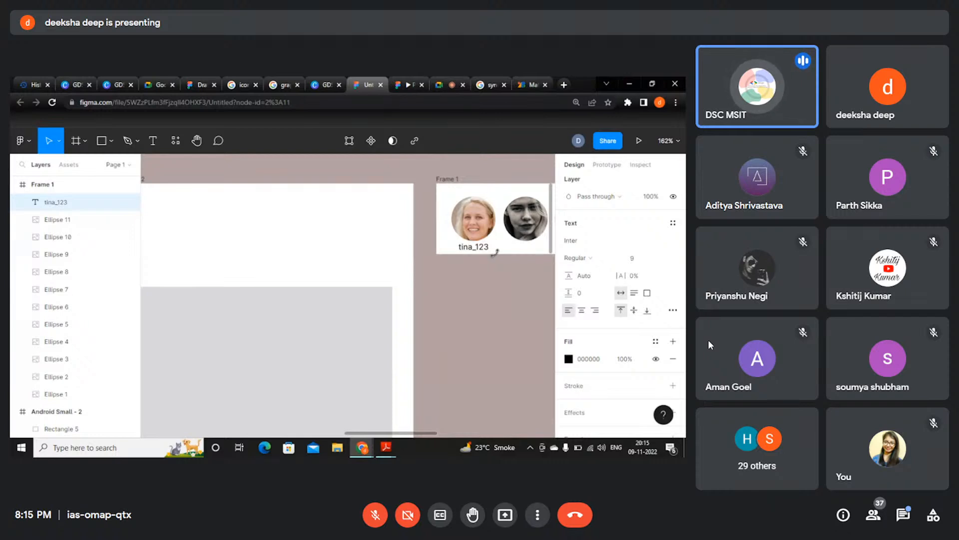
key(Down)
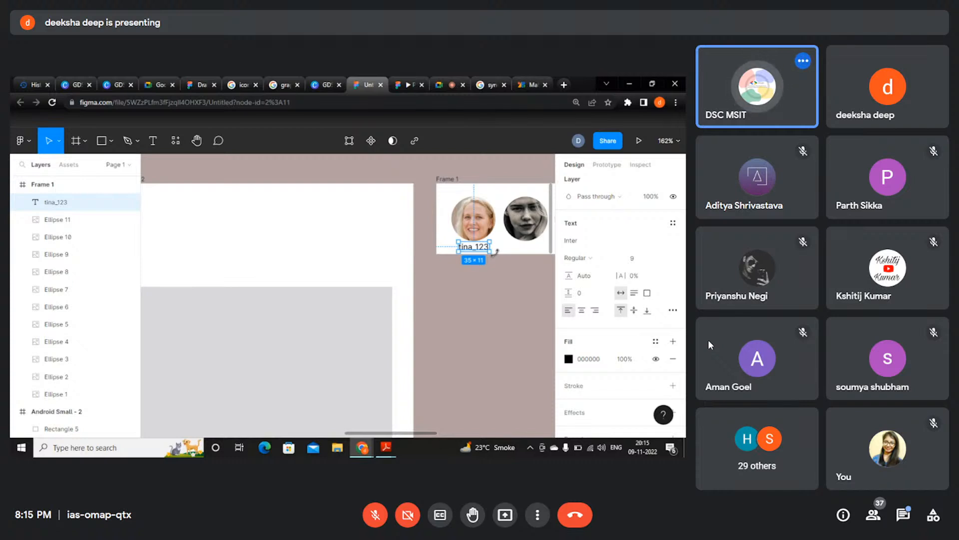
- Look along the avatar row, check the presenter's meeting chat and return to the design file
scroll(507, 292, right, 5)
scroll(506, 292, right, 3)
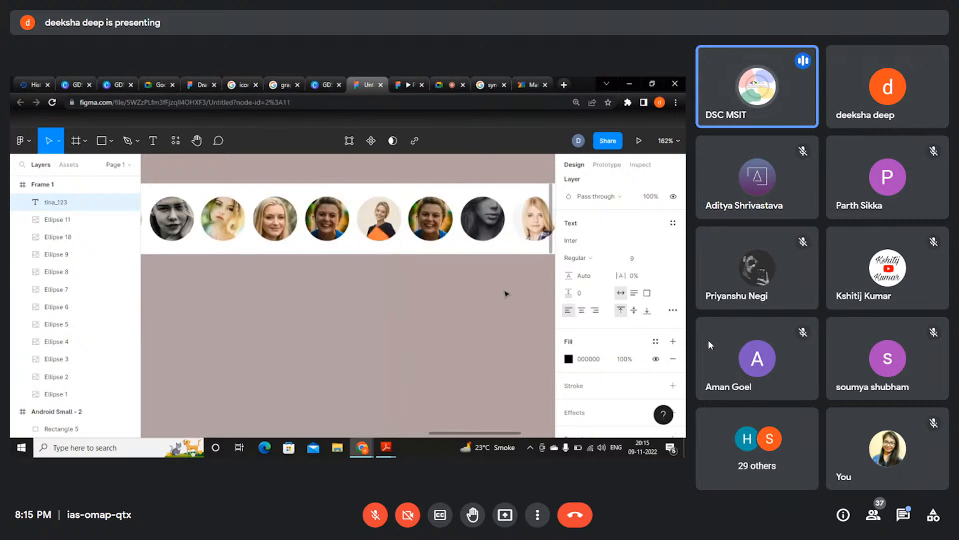
click(458, 82)
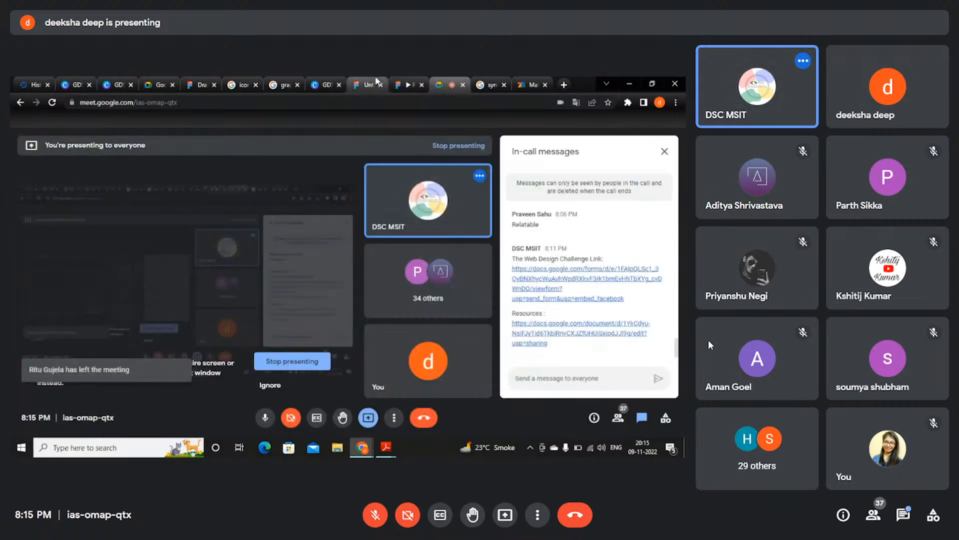
click(376, 83)
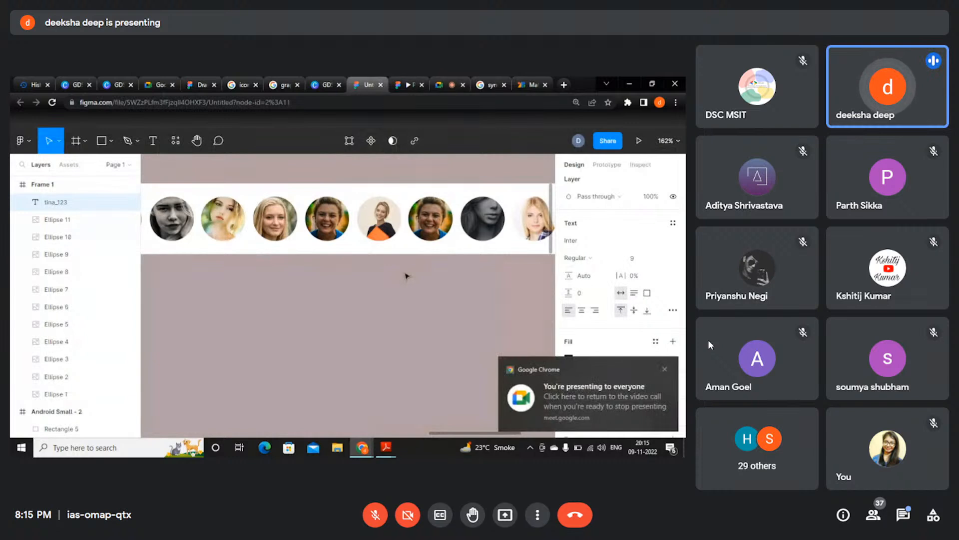
- Duplicate the first avatar's username label and move the copy across so it sits centred under the second avatar
scroll(407, 274, down, 3)
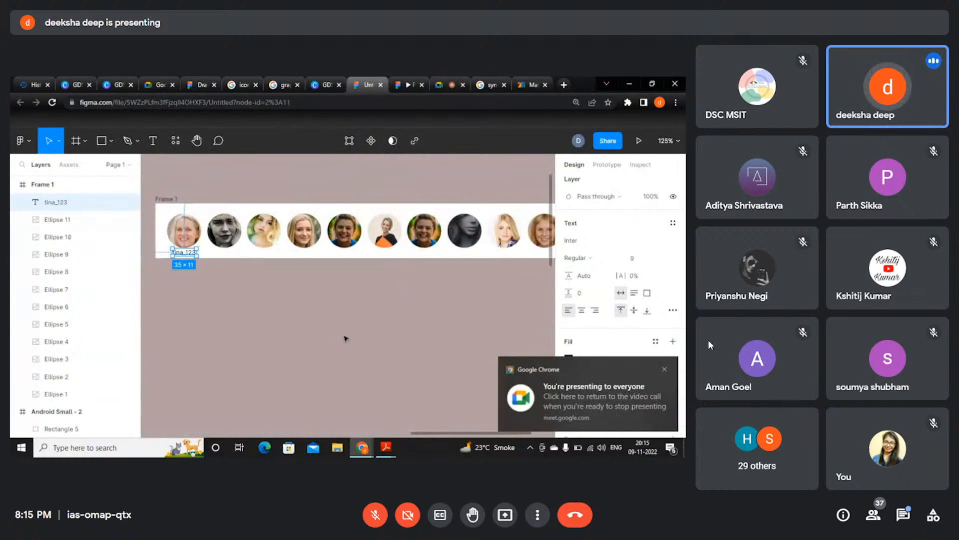
key(ctrl+v)
key(shift+Right)
key(shift+Right)
key(shift+Right)
key(shift+Right)
key(shift+Right)
key(shift+Right)
key(shift+Right)
key(shift+Right)
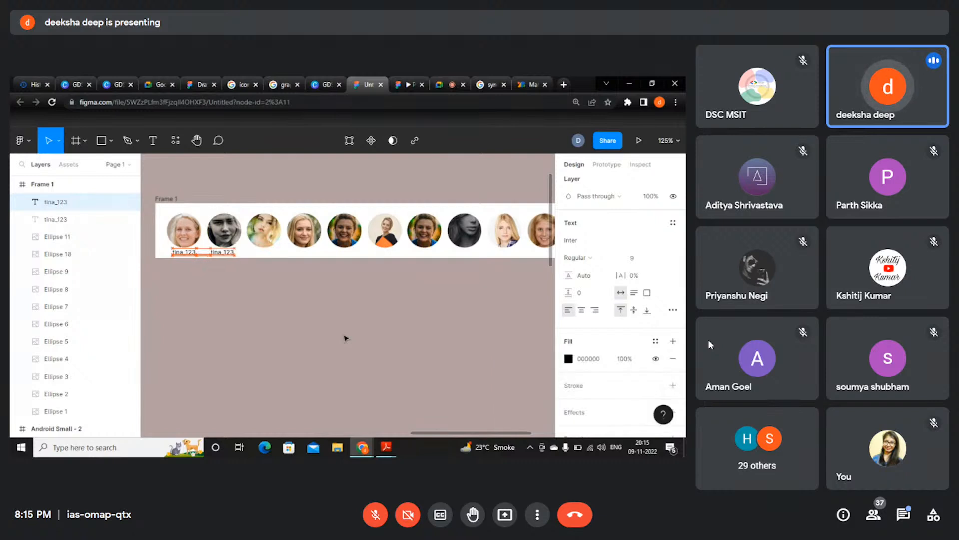
key(Right)
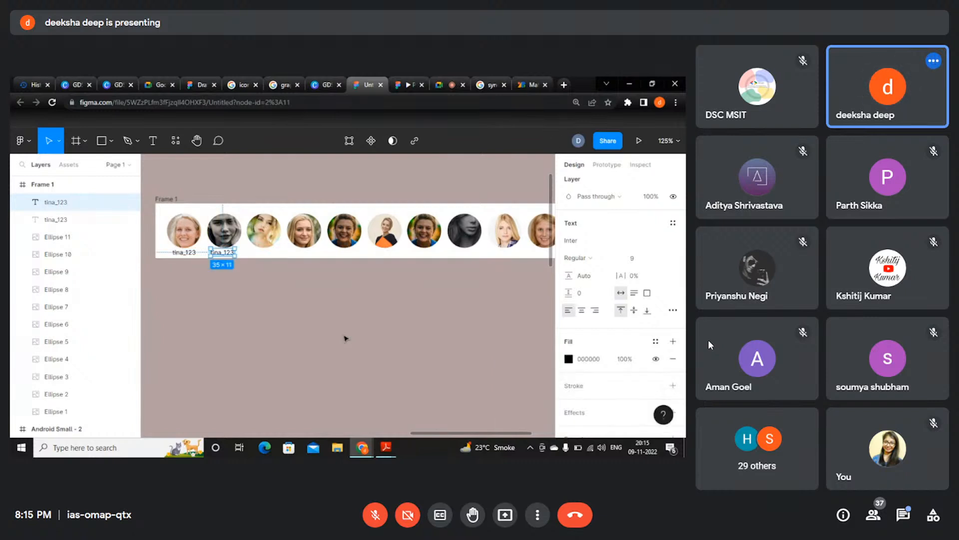
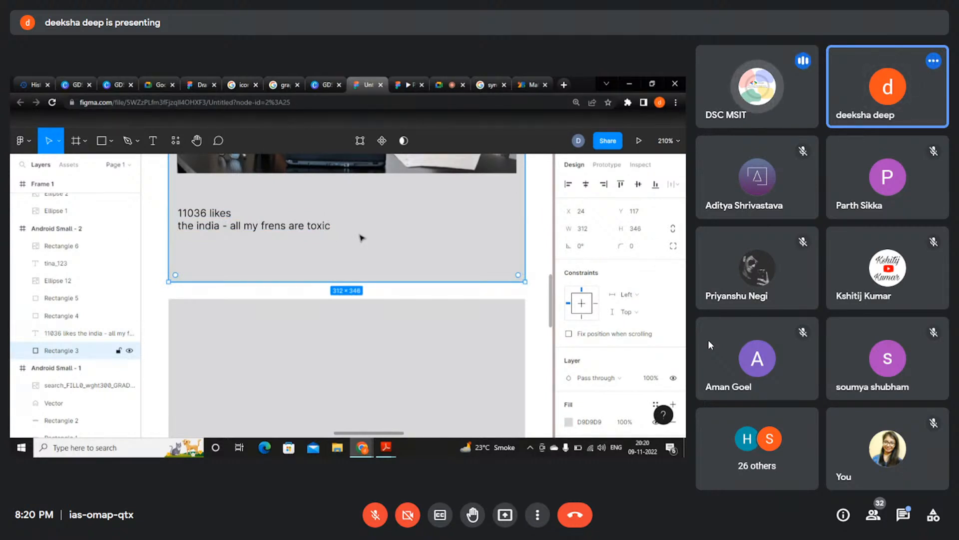
- Check the meeting's in-call messages and close the message list
click(908, 518)
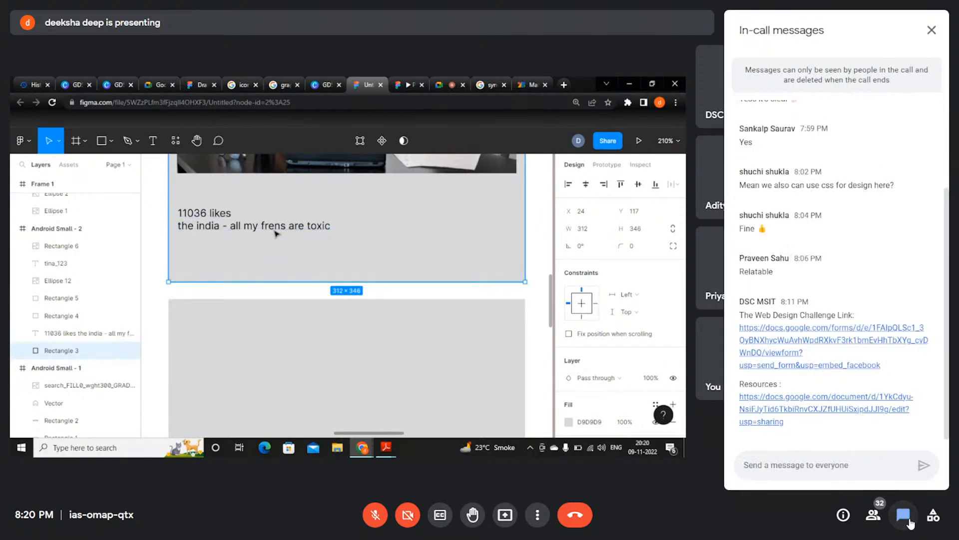
click(932, 30)
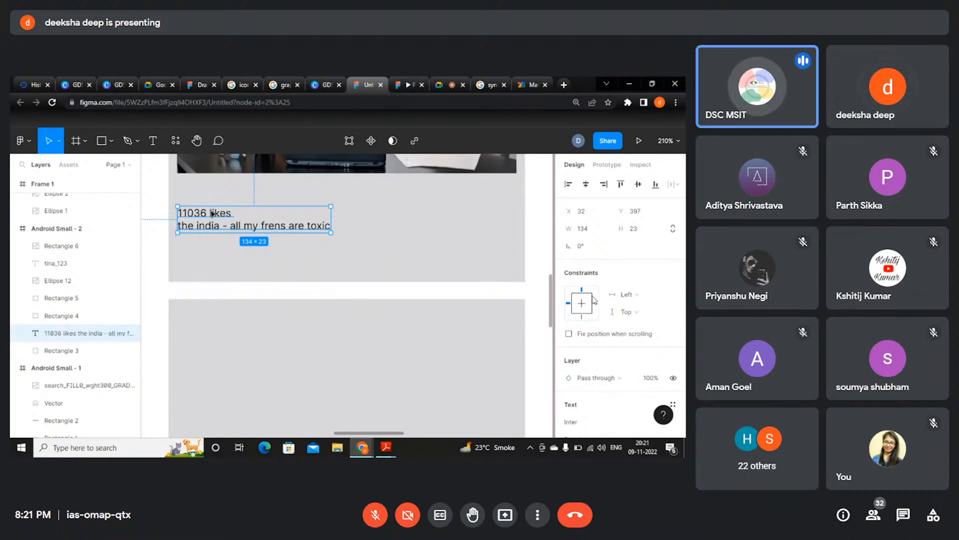
- Set the "11036 likes" line of the post caption to Semi Bold weight
double_click(210, 213)
drag(234, 210, 182, 213)
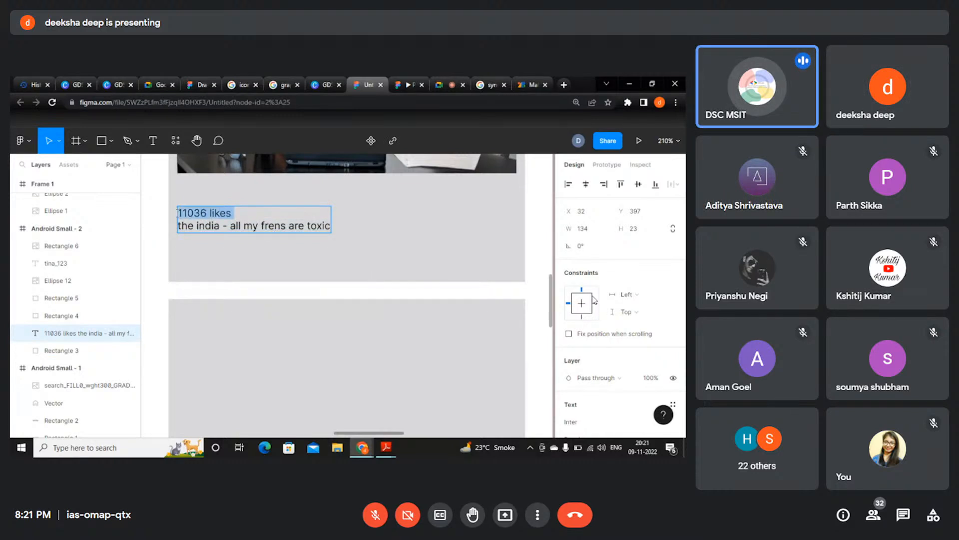
scroll(625, 325, down, 3)
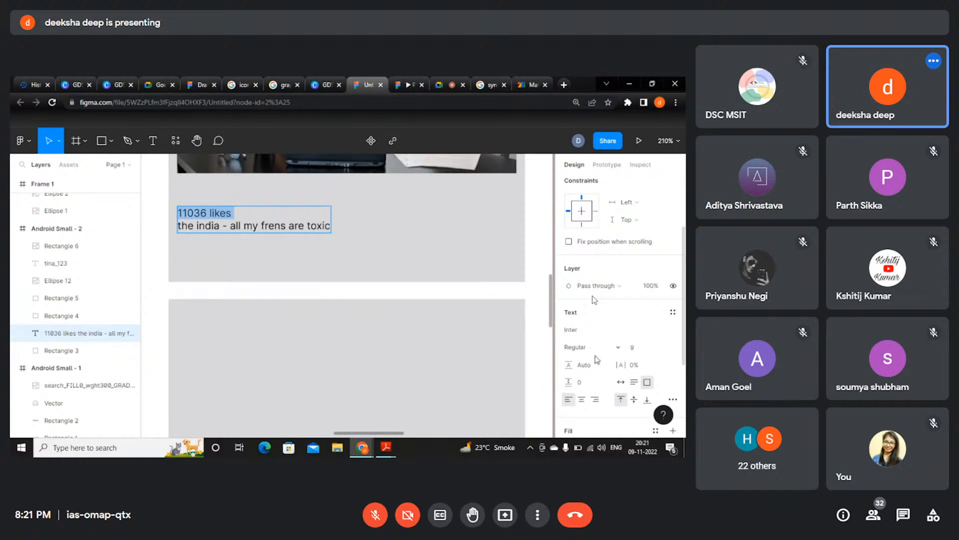
click(609, 350)
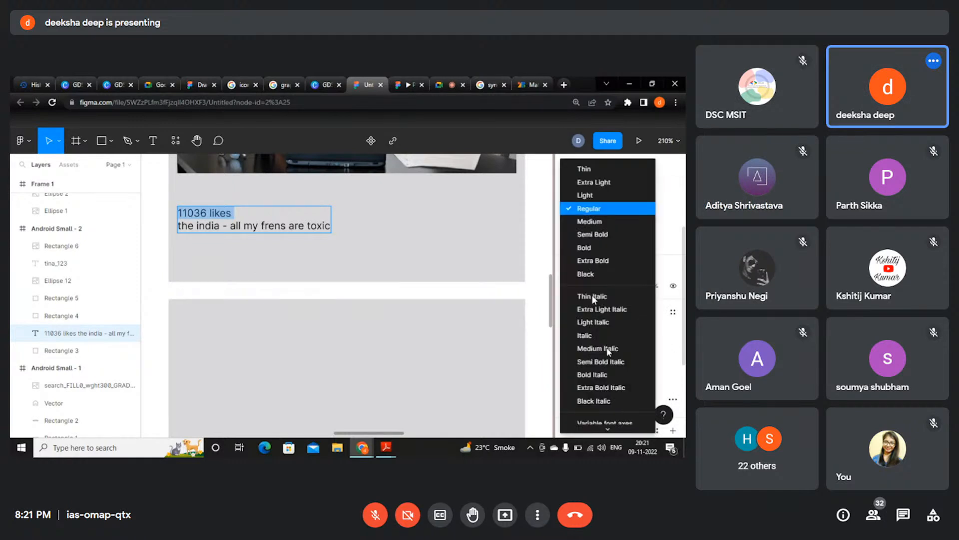
click(589, 223)
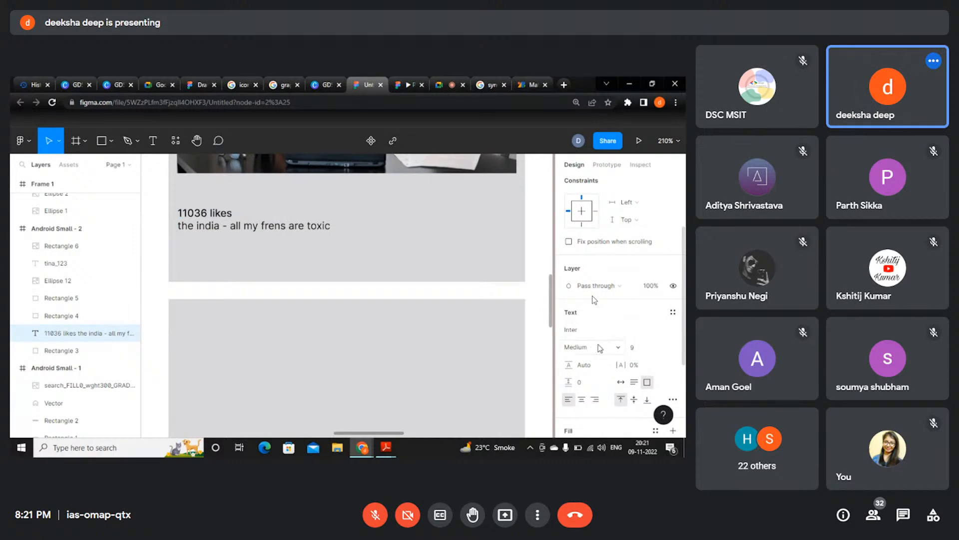
click(600, 348)
click(612, 235)
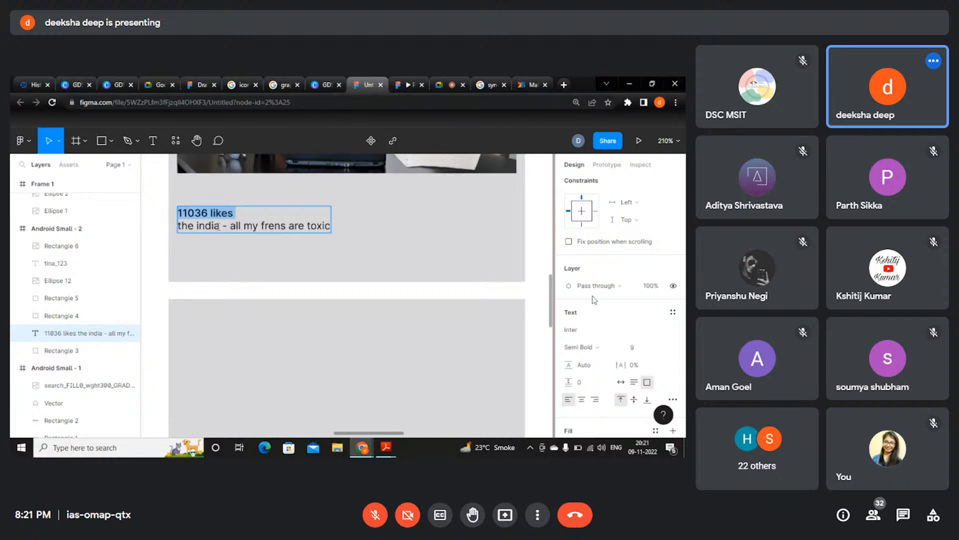
- Set "the india" in the post caption to Medium weight and widen the caption's text box to about 153
drag(218, 225, 178, 226)
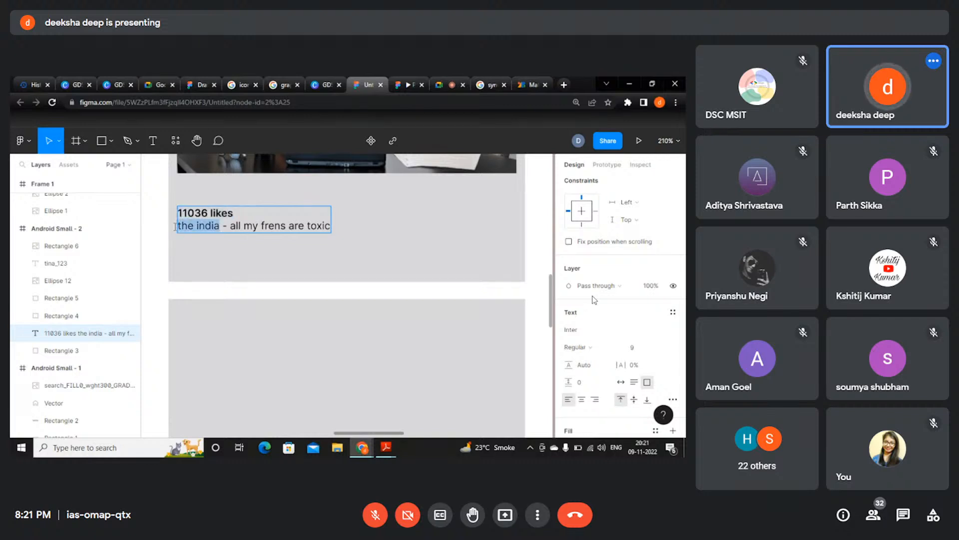
click(602, 353)
click(602, 221)
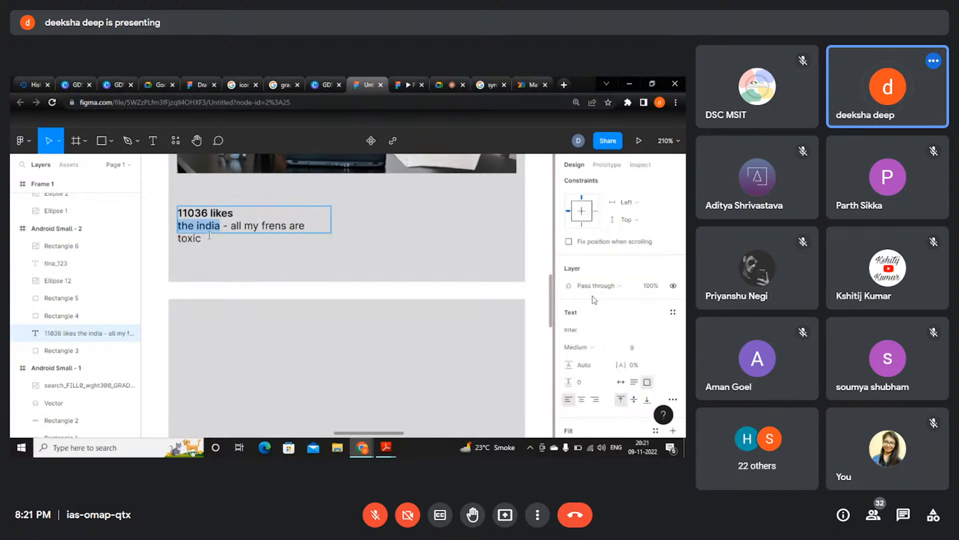
key(Escape)
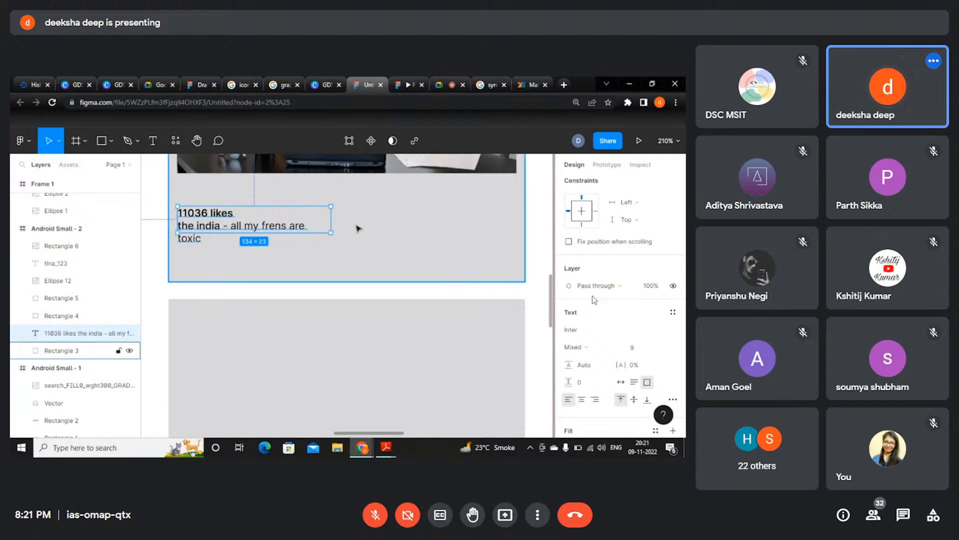
drag(328, 218, 353, 218)
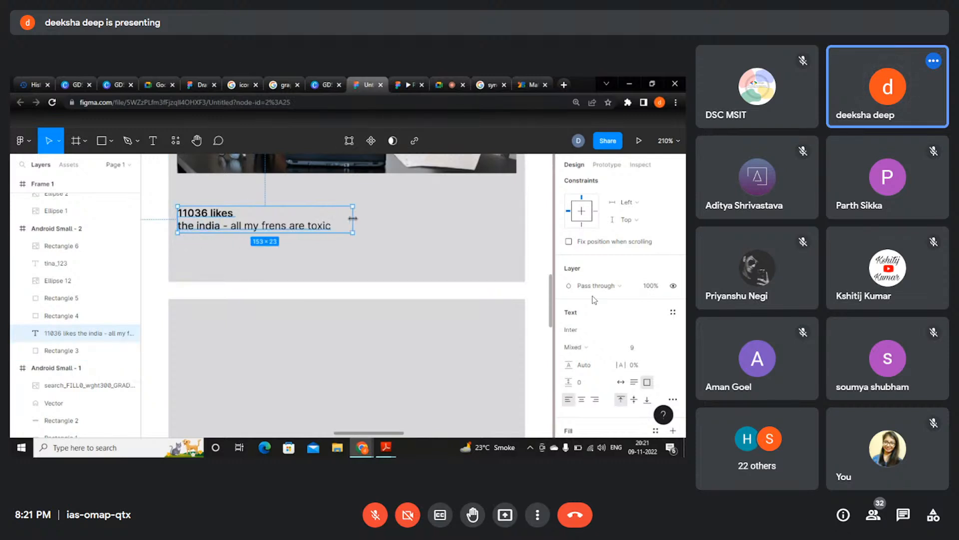
- Colour the "all my frens are toxic" part of the post caption blue, hex 2D0BFB
double_click(244, 230)
drag(231, 225, 330, 236)
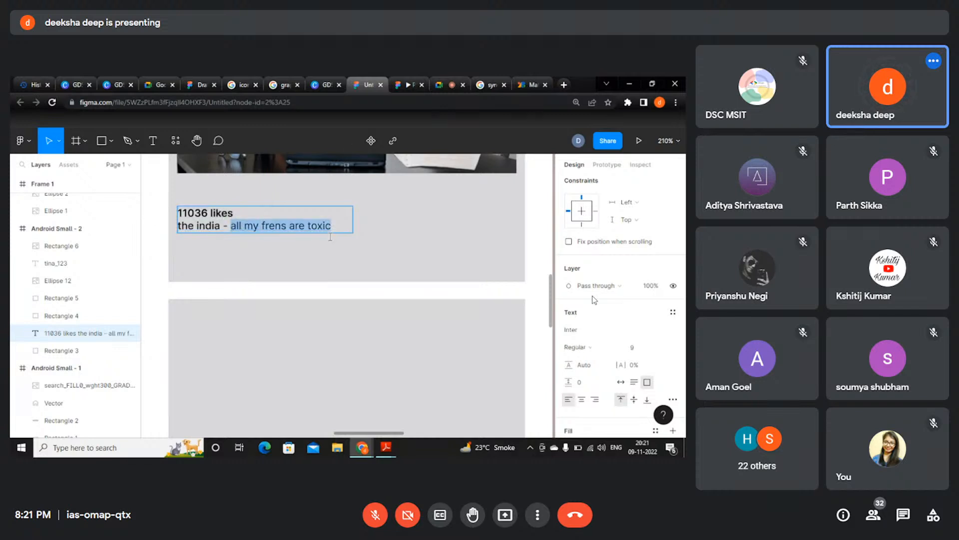
scroll(593, 299, down, 3)
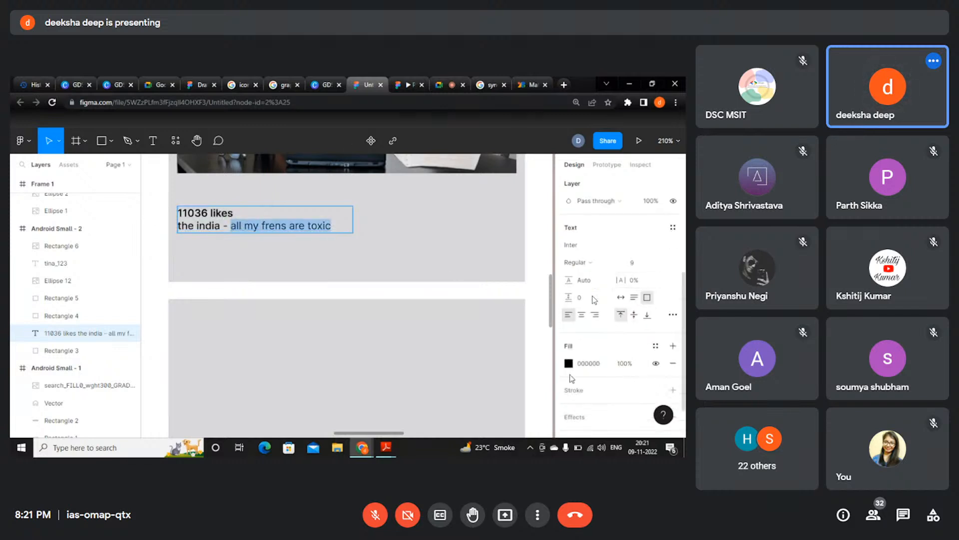
click(569, 364)
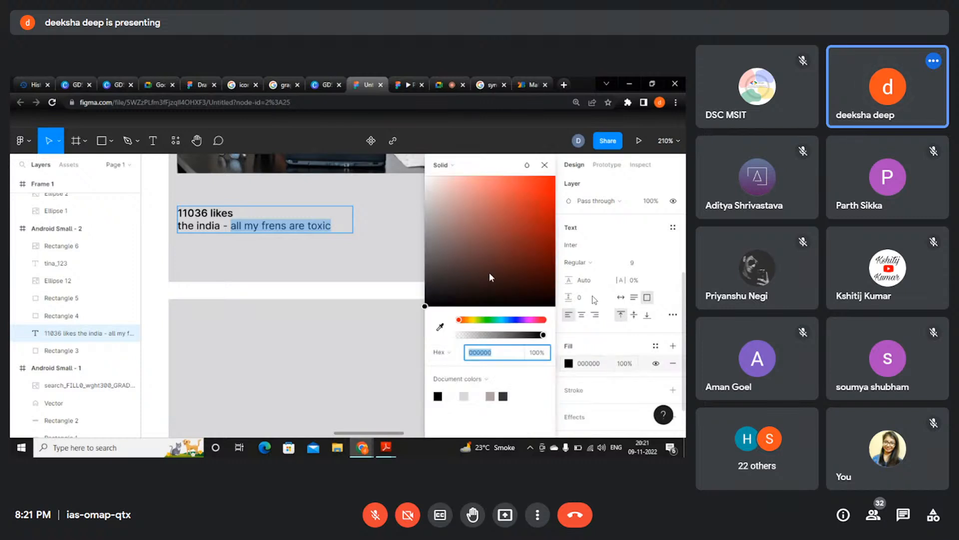
click(517, 320)
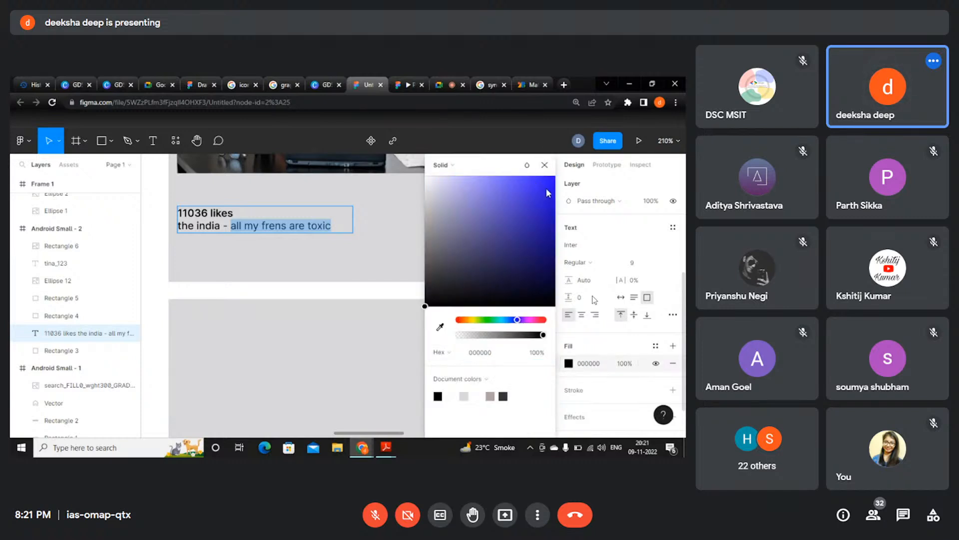
click(551, 180)
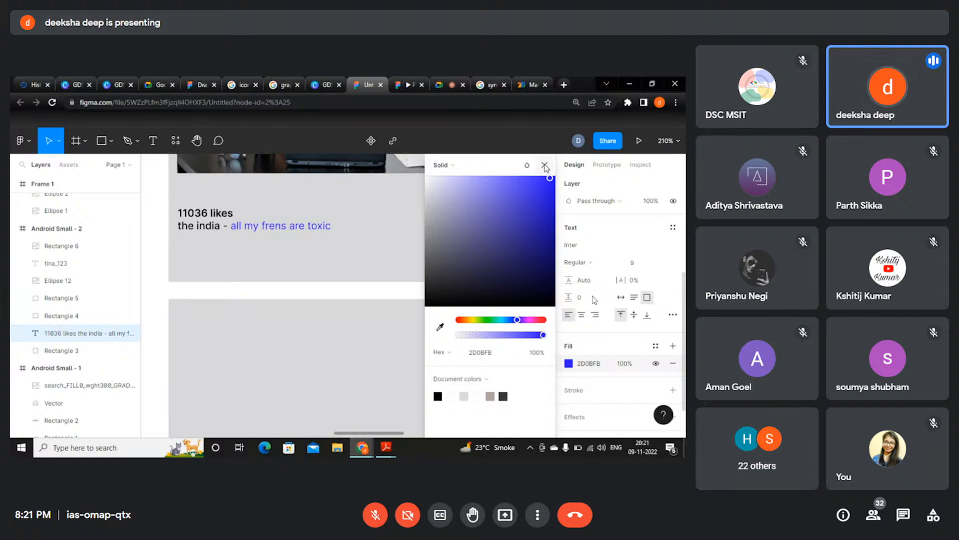
click(544, 166)
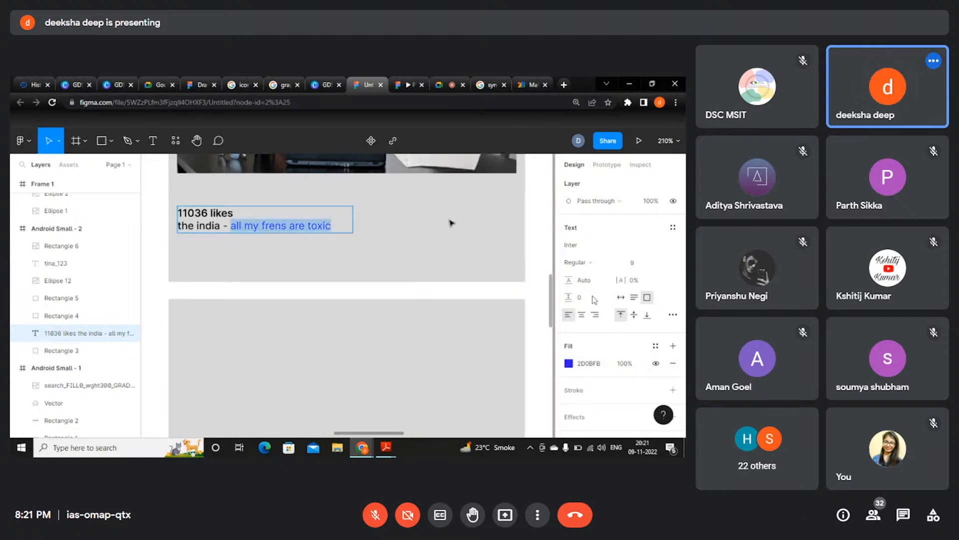
key(Escape)
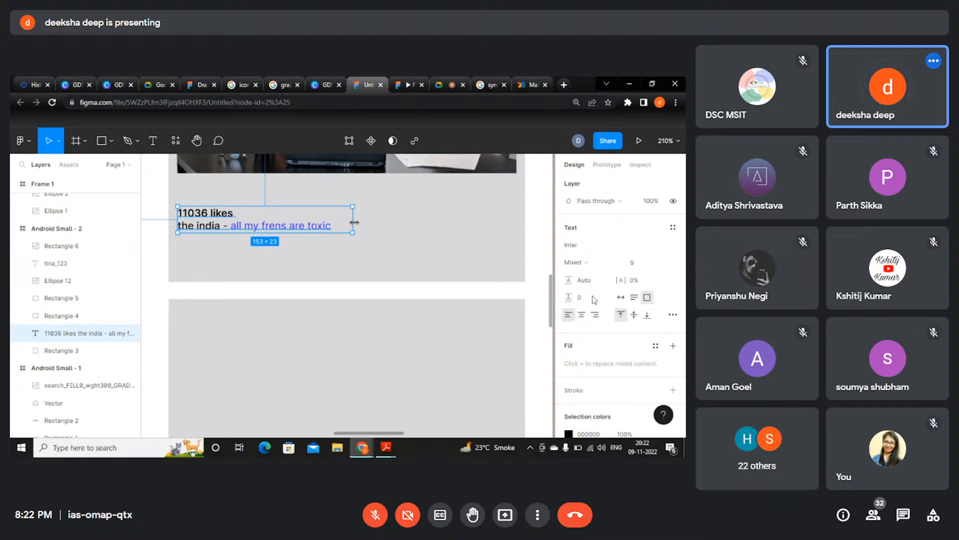
click(392, 230)
scroll(393, 231, down, 2)
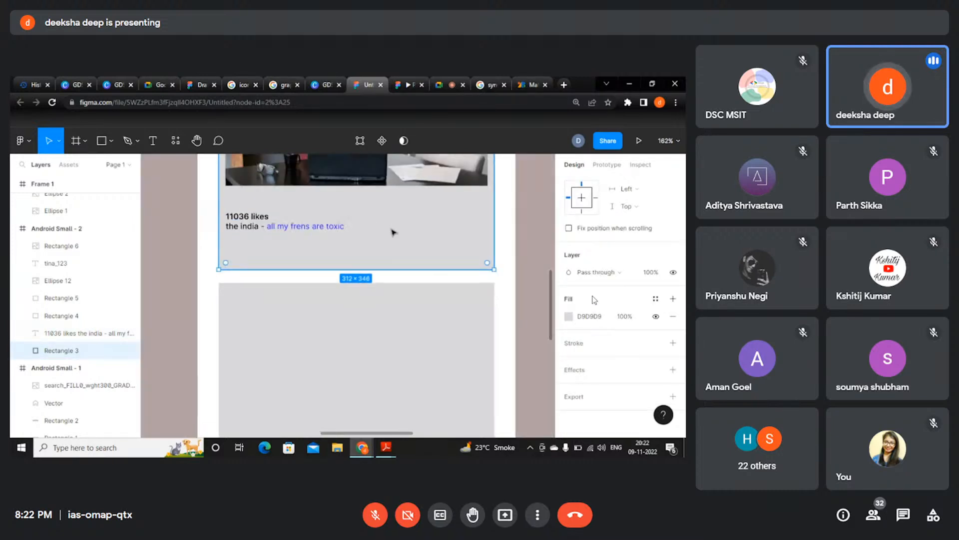
scroll(392, 231, down, 2)
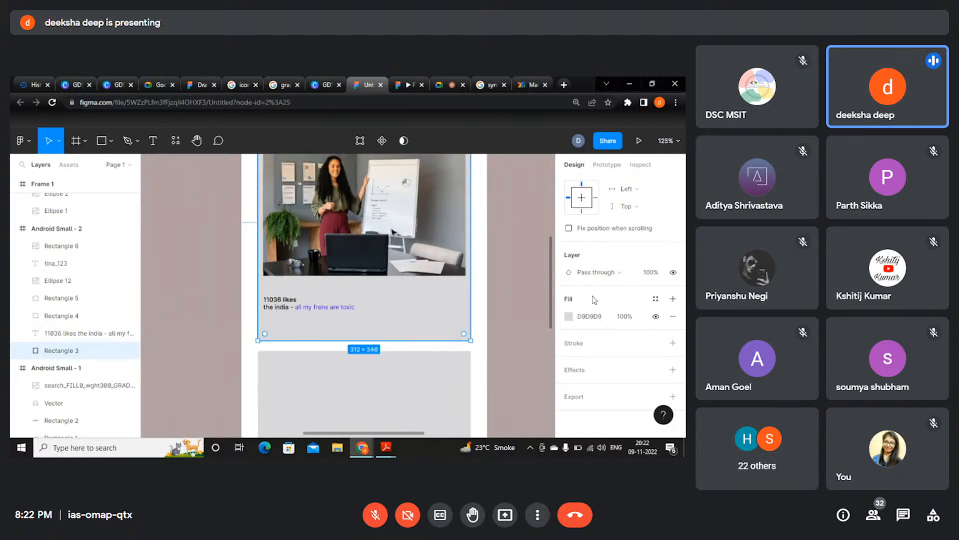
scroll(392, 231, up, 2)
scroll(393, 231, down, 2)
scroll(392, 231, down, 3)
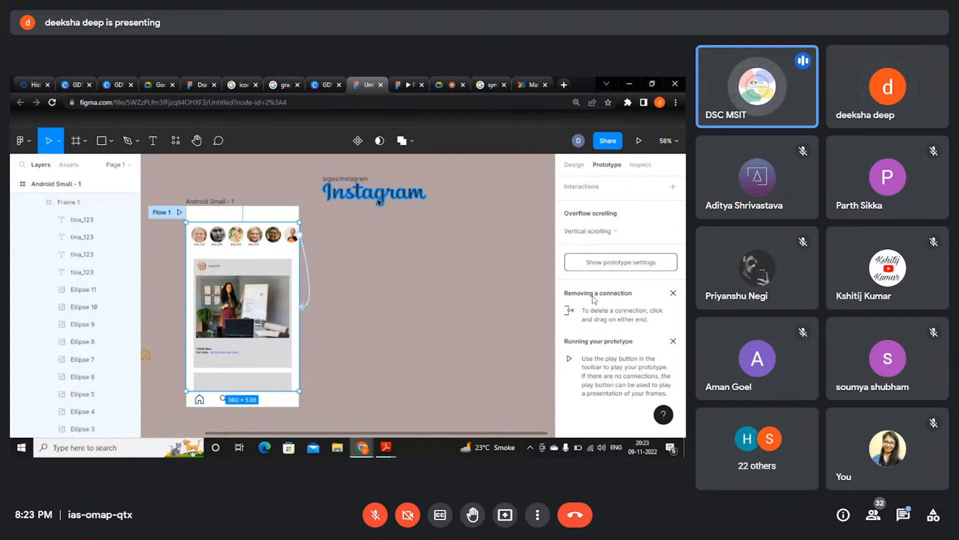
- Move the Instagram logo onto the Android Small - 1 header and set its width and height to 10
drag(379, 201, 242, 224)
click(576, 164)
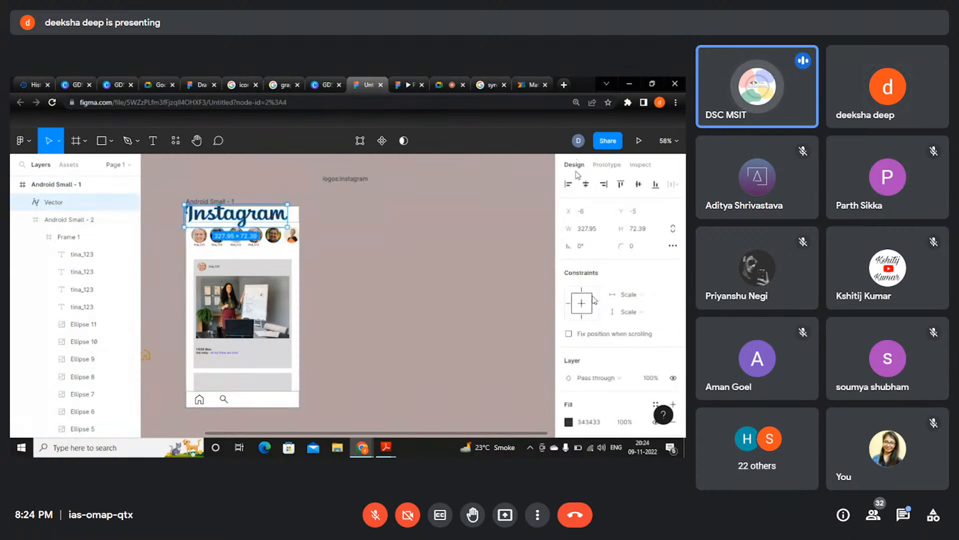
click(596, 233)
text(10)
key(Return)
click(642, 230)
text(10)
key(Return)
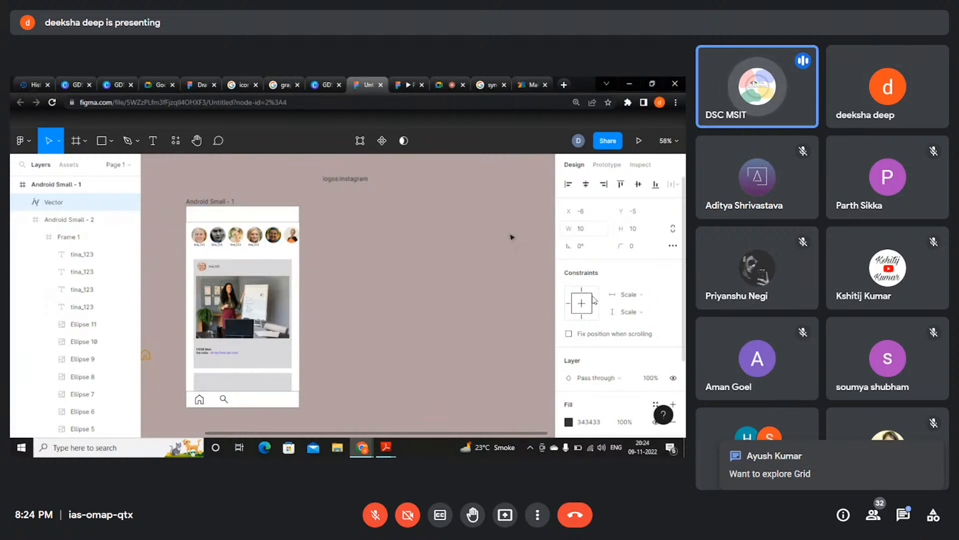
- Set the Instagram logo's width and height to 100
click(587, 232)
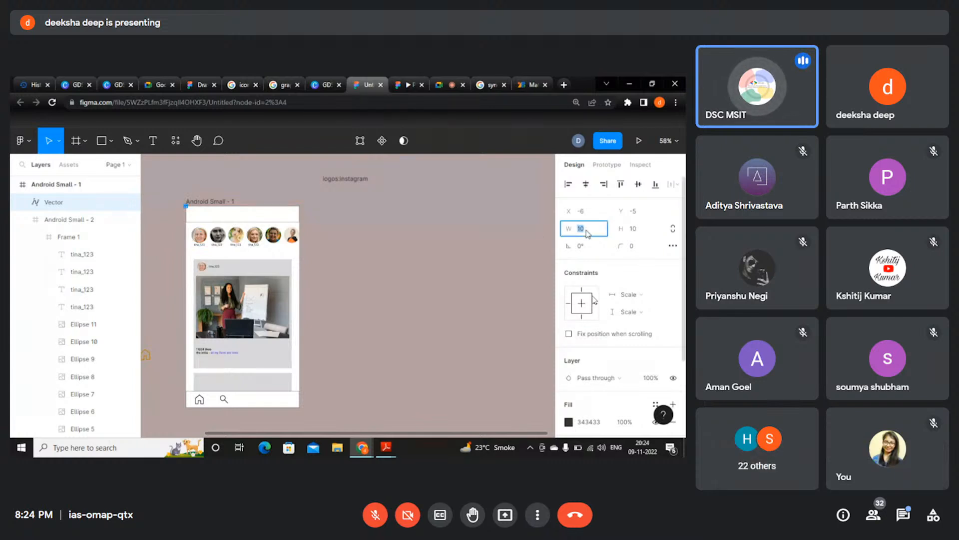
text(100)
key(Return)
click(647, 233)
text(1)
key(Return)
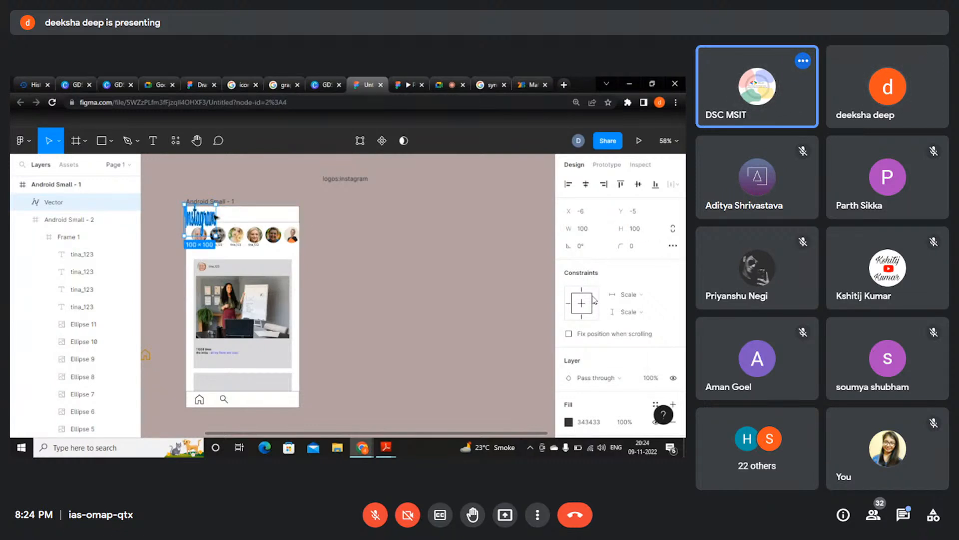
- Resize the Instagram logo to about 238 × 57 and place it back in the logos:instagram frame
drag(215, 214, 238, 225)
drag(236, 220, 387, 194)
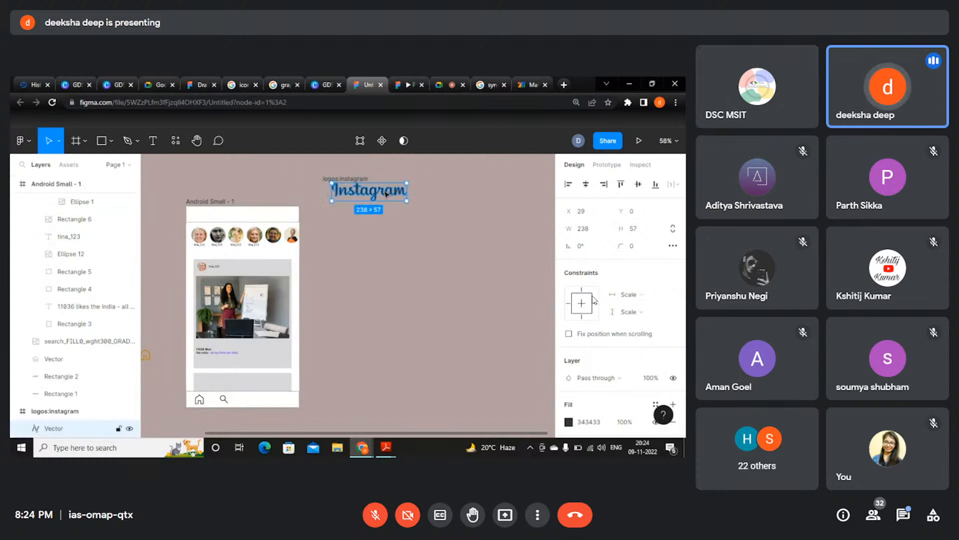
- Pull the Android Small - 2 frame out of Android Small - 1, inspect the avatar row's prototype settings and undo the move
drag(263, 248, 396, 254)
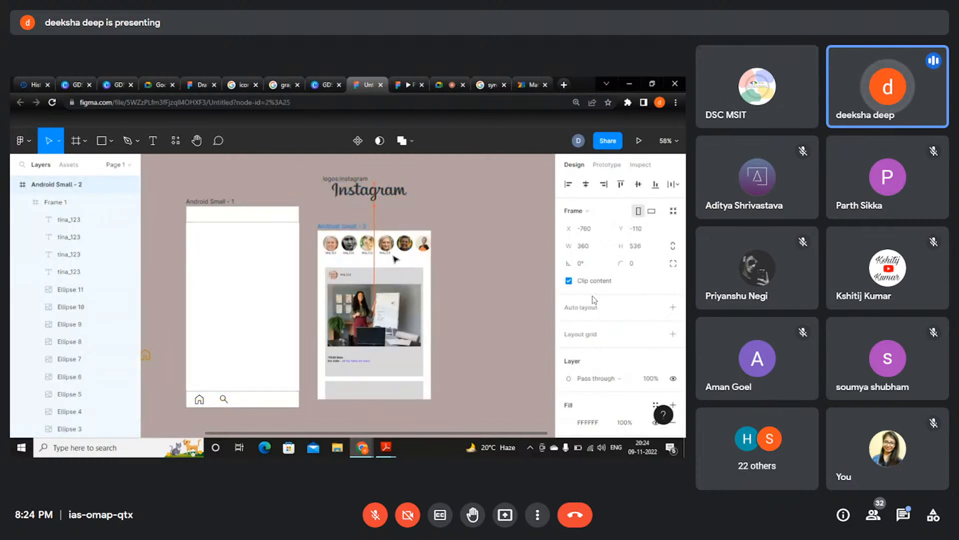
click(386, 247)
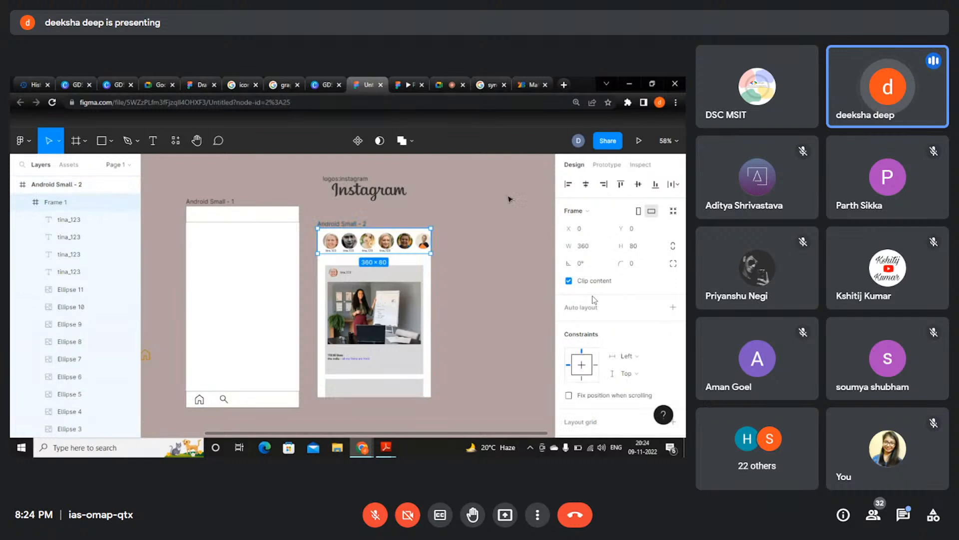
click(603, 166)
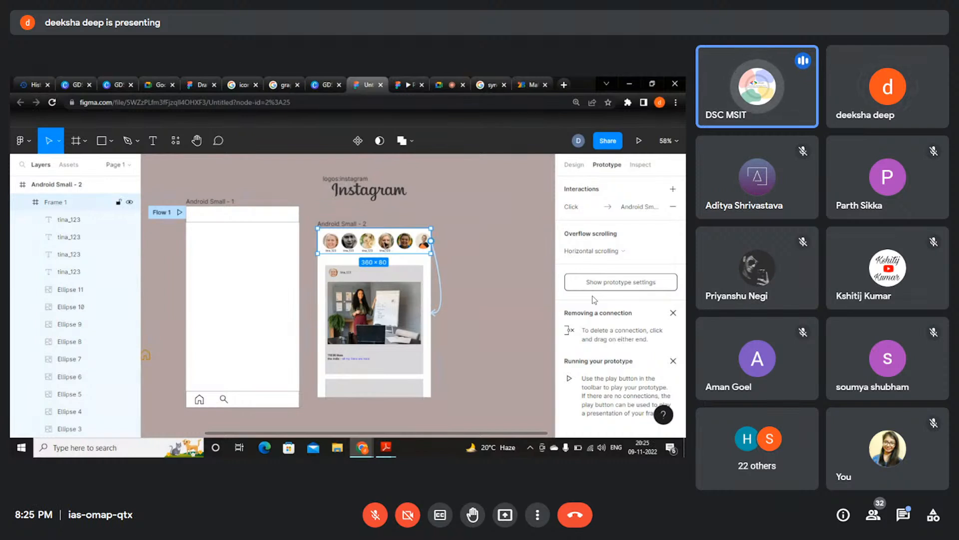
key(Escape)
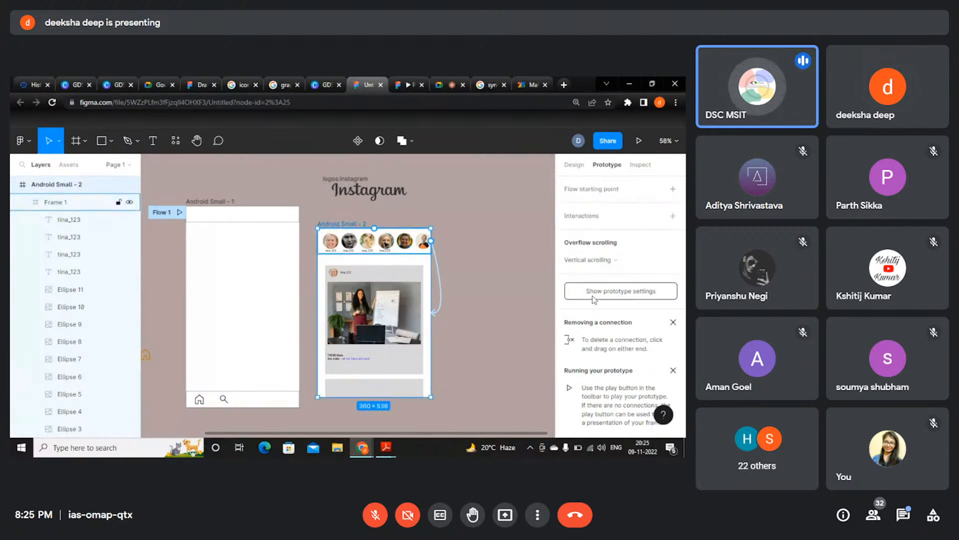
key(ctrl+z)
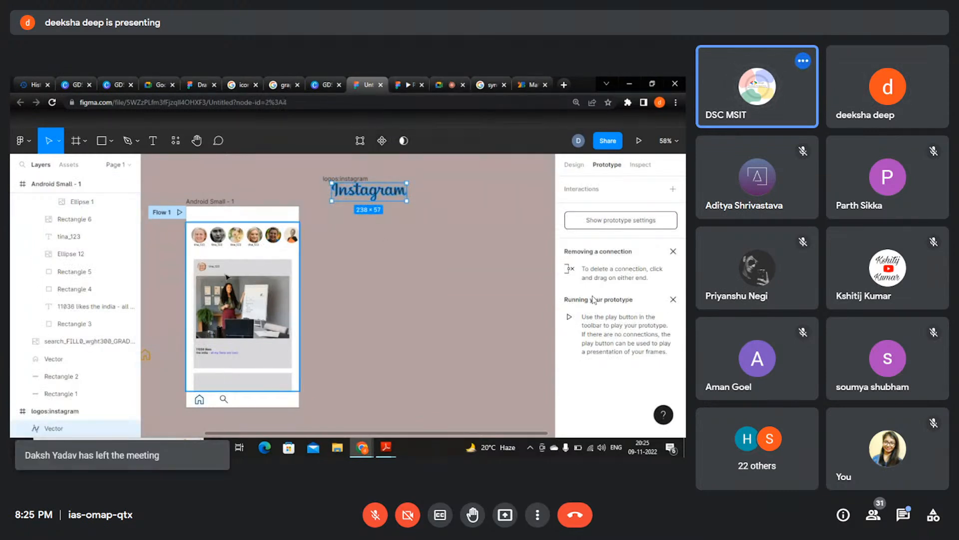
key(ctrl+shift+z)
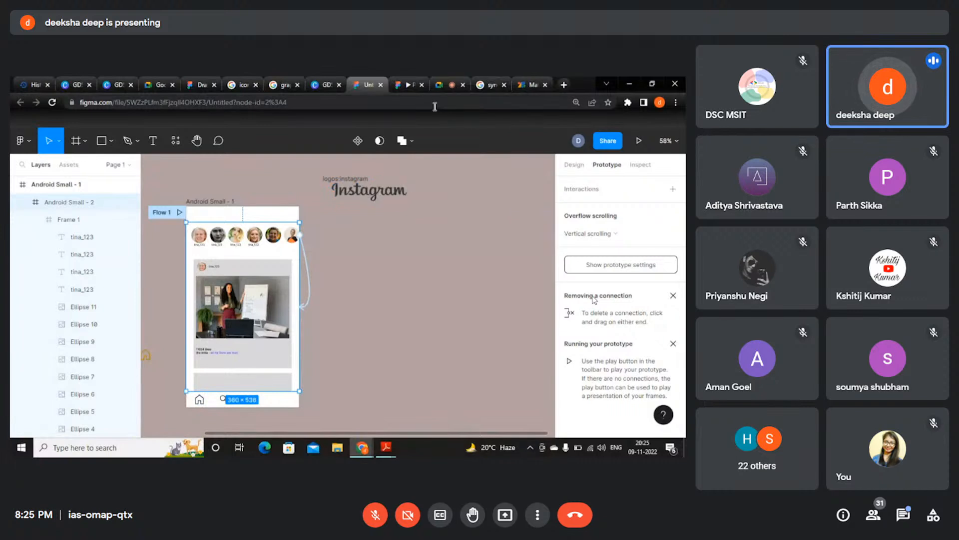
- Switch to the Google Meet call, read the participants' questions in the in-call messages, and mute and unmute the microphone
click(414, 81)
click(452, 84)
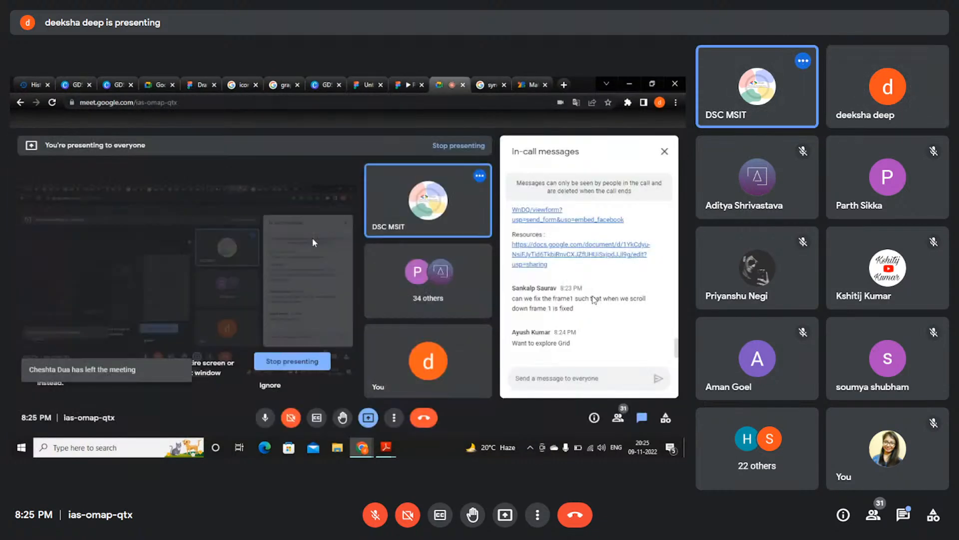
click(268, 419)
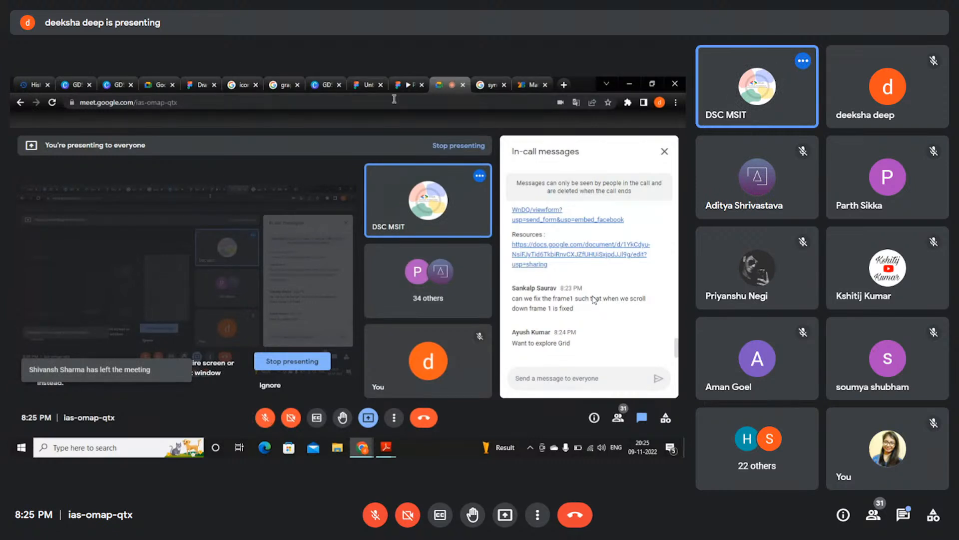
mouse_move(410, 85)
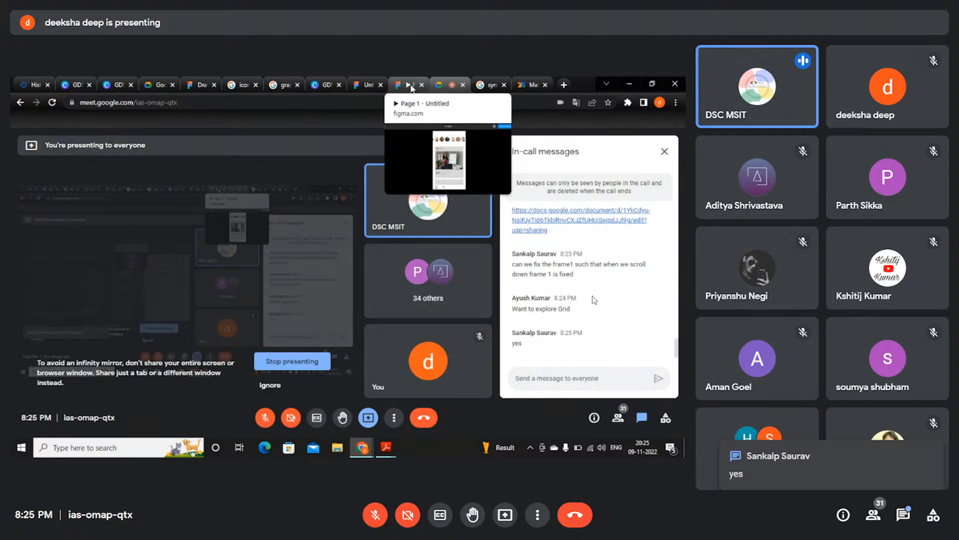
click(262, 420)
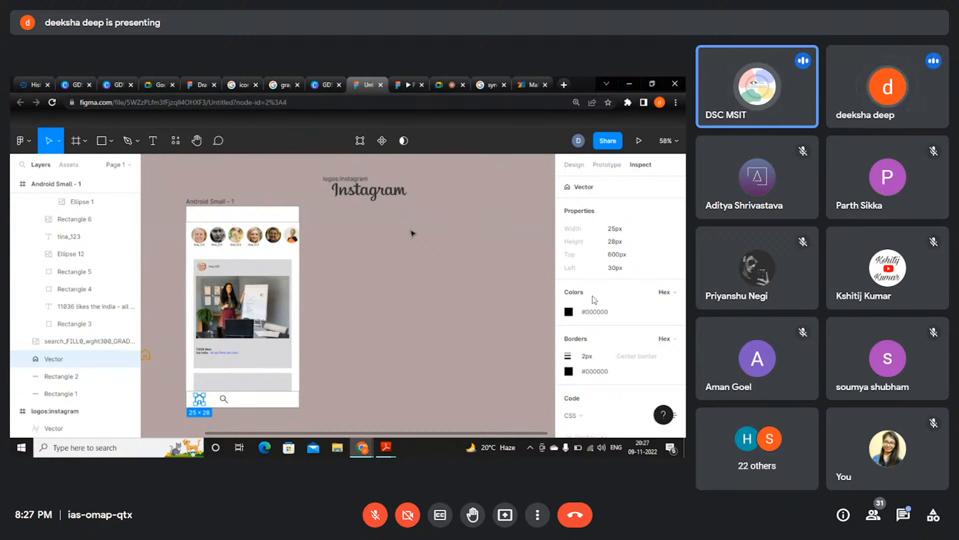
- Examine the header, story avatar row and first post of the Android Small - 1 design, and switch to the prototype preview
scroll(286, 275, up, 2)
scroll(288, 279, up, 3)
scroll(288, 279, left, 5)
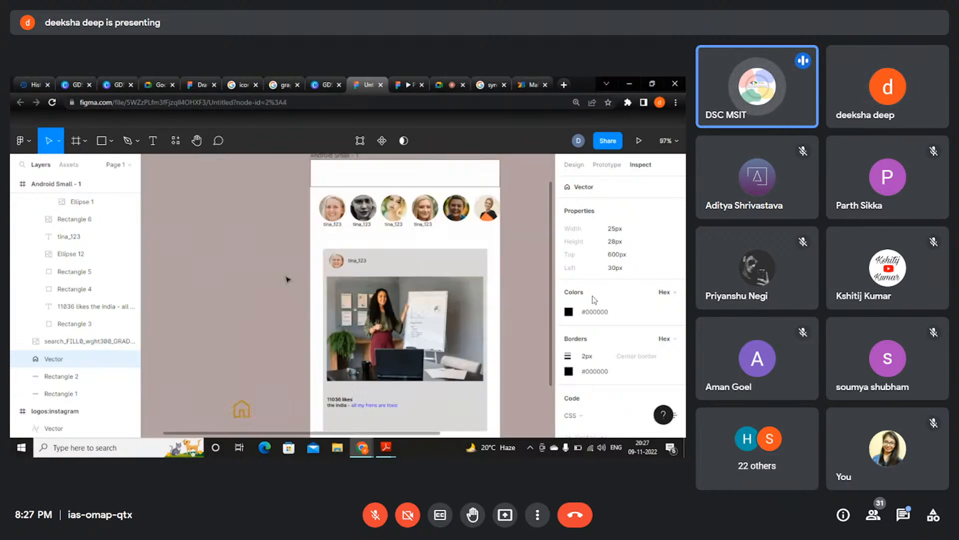
scroll(288, 279, up, 3)
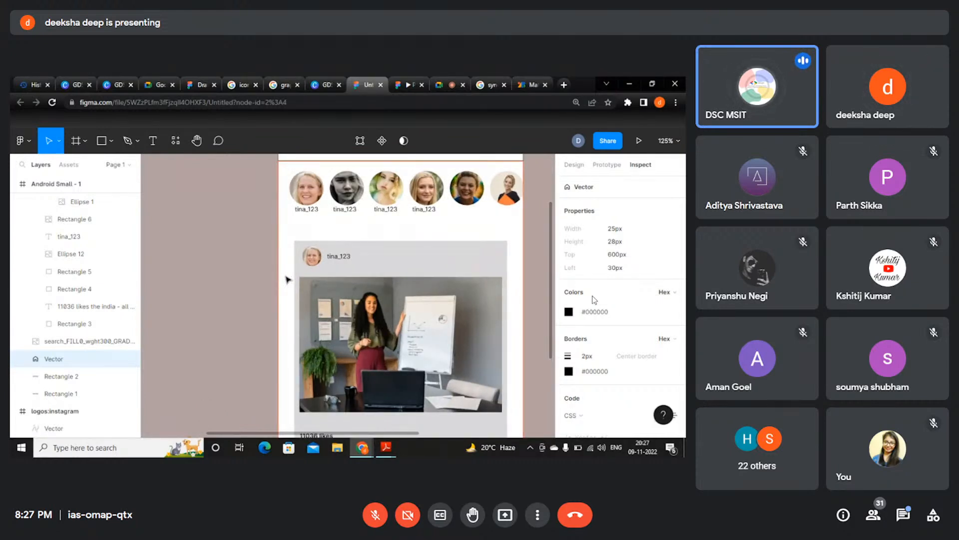
scroll(414, 271, up, 1)
scroll(415, 271, up, 2)
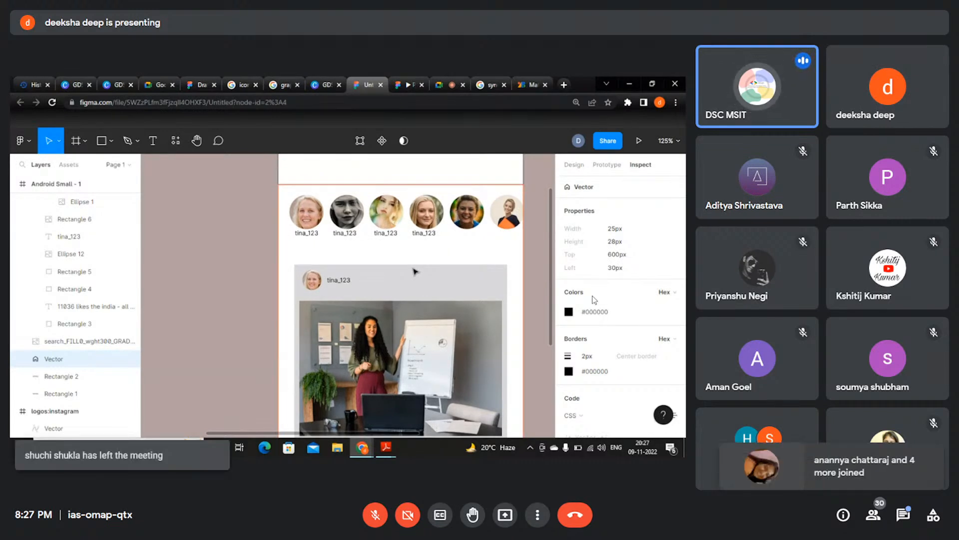
scroll(414, 271, up, 3)
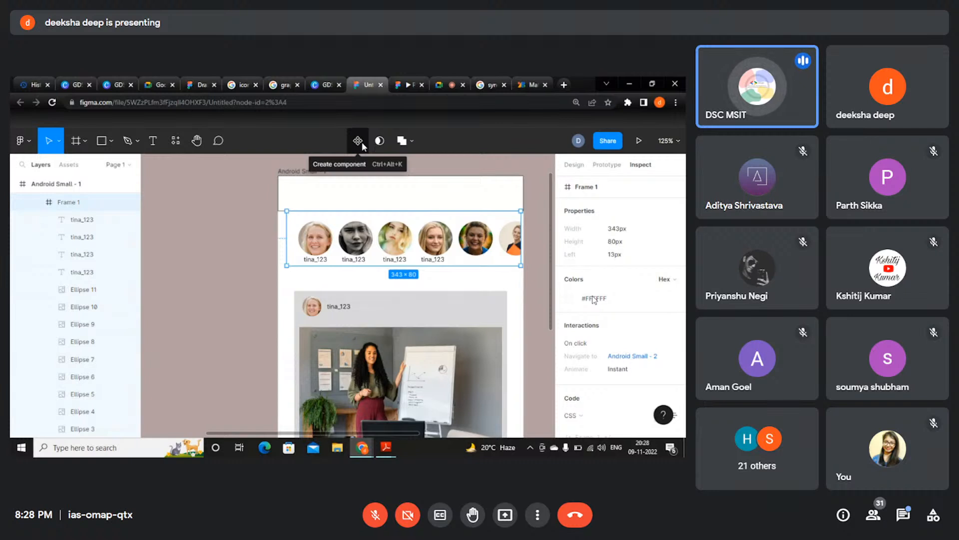
click(394, 81)
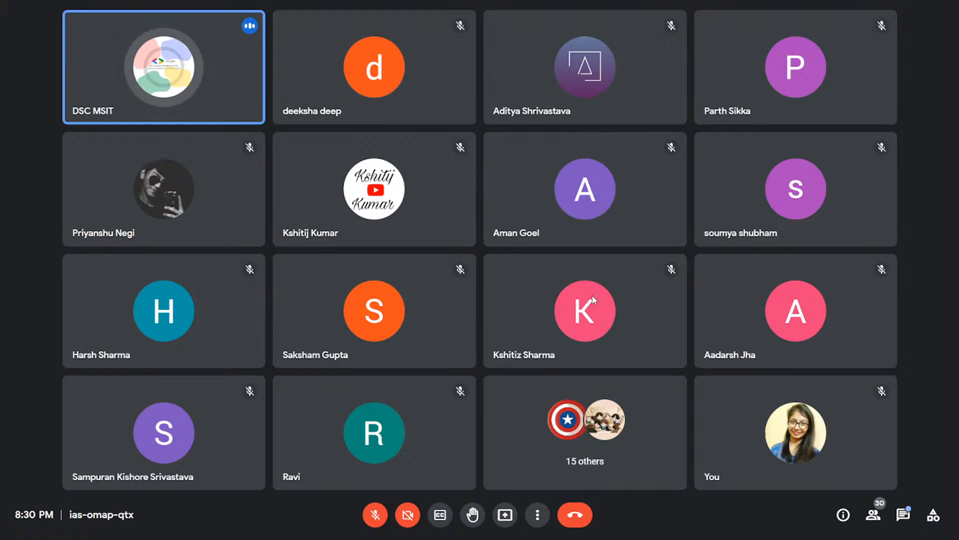
- Read through the recent in-call messages of the meeting and close the message list
click(905, 514)
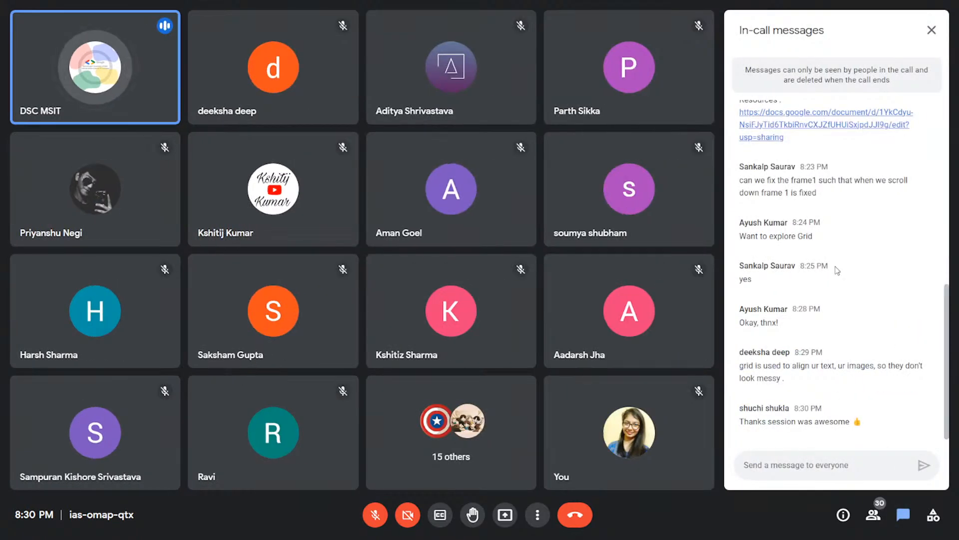
scroll(837, 270, up, 10)
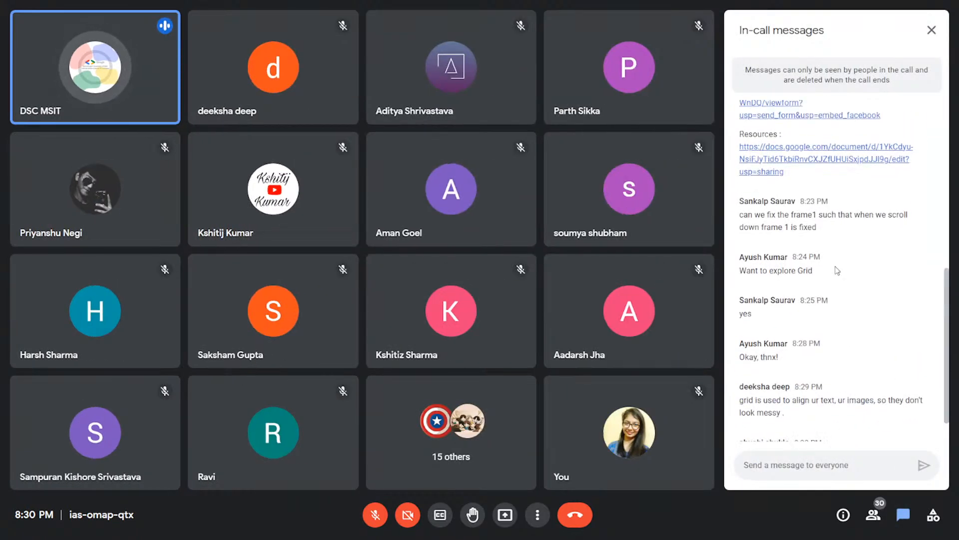
scroll(837, 270, down, 10)
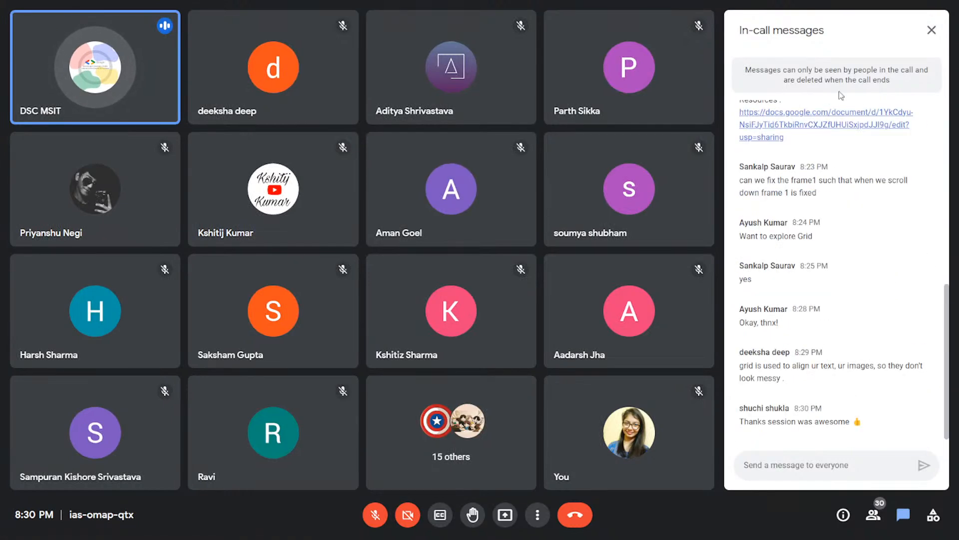
click(931, 30)
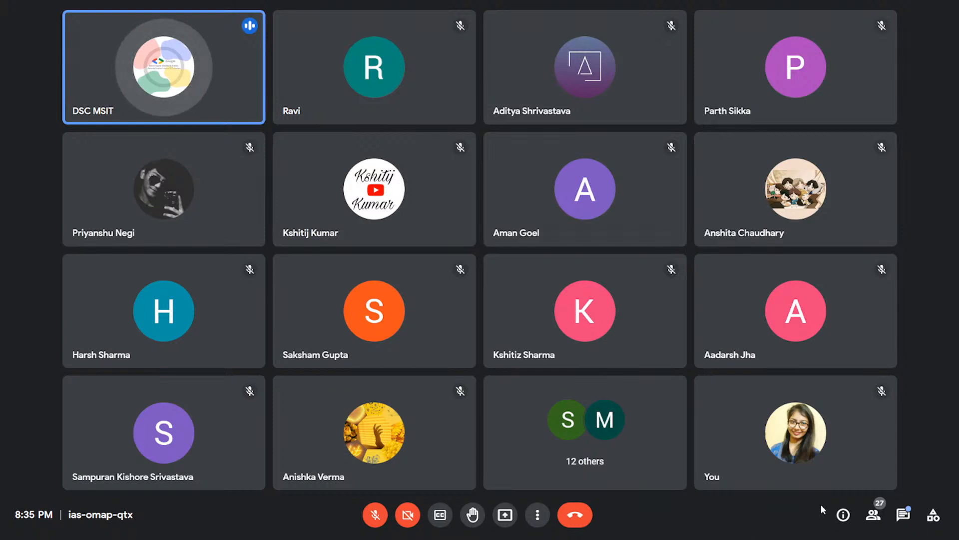
- Check the newest in-call messages twice, closing the message list each time
click(913, 518)
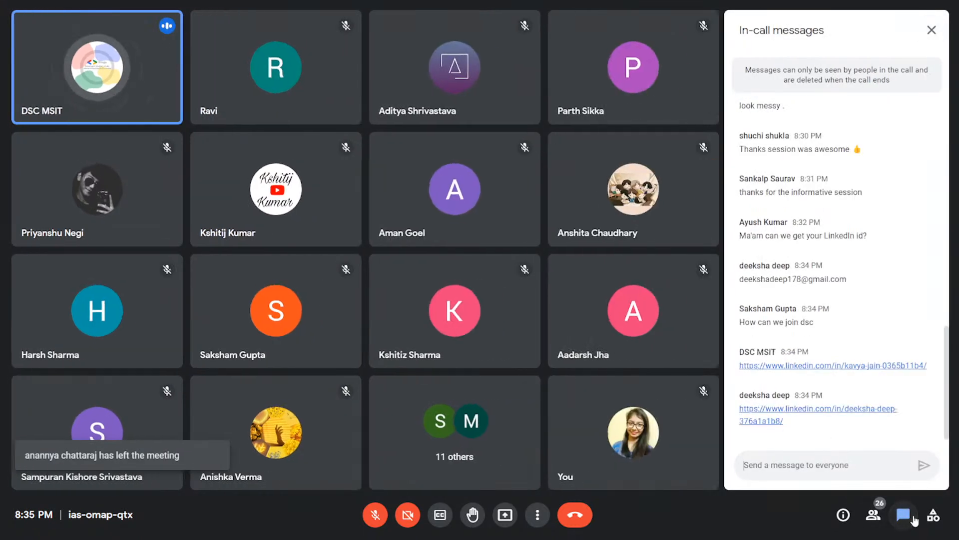
click(903, 515)
mouse_move(709, 487)
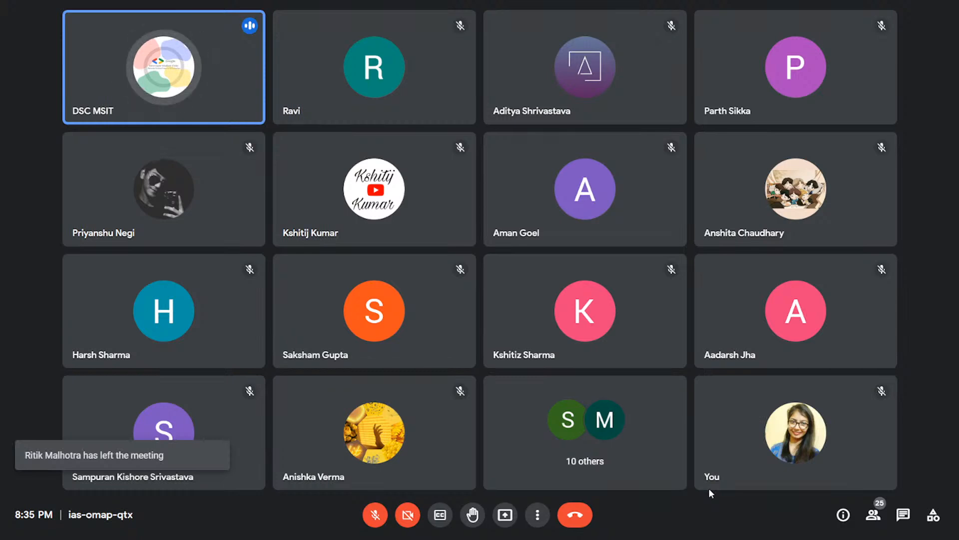
mouse_move(284, 408)
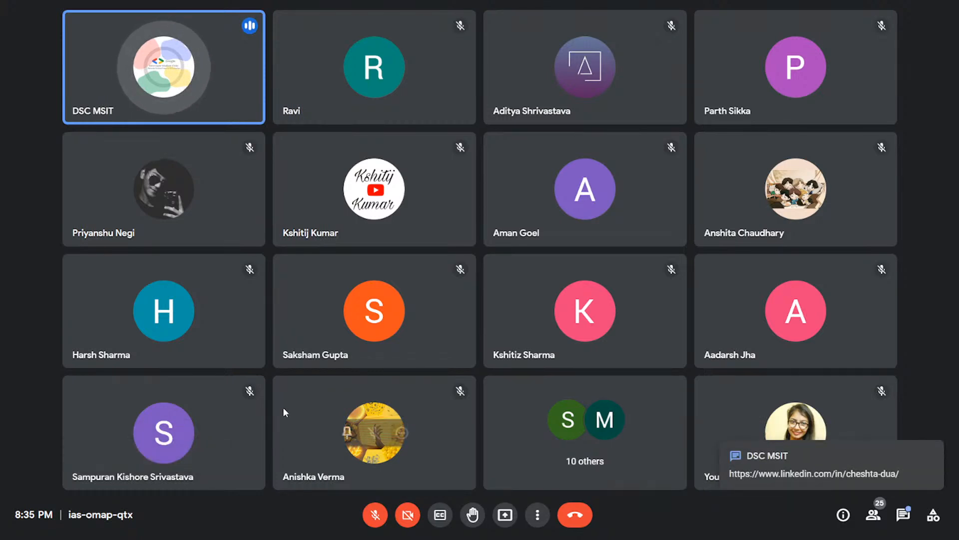
click(852, 469)
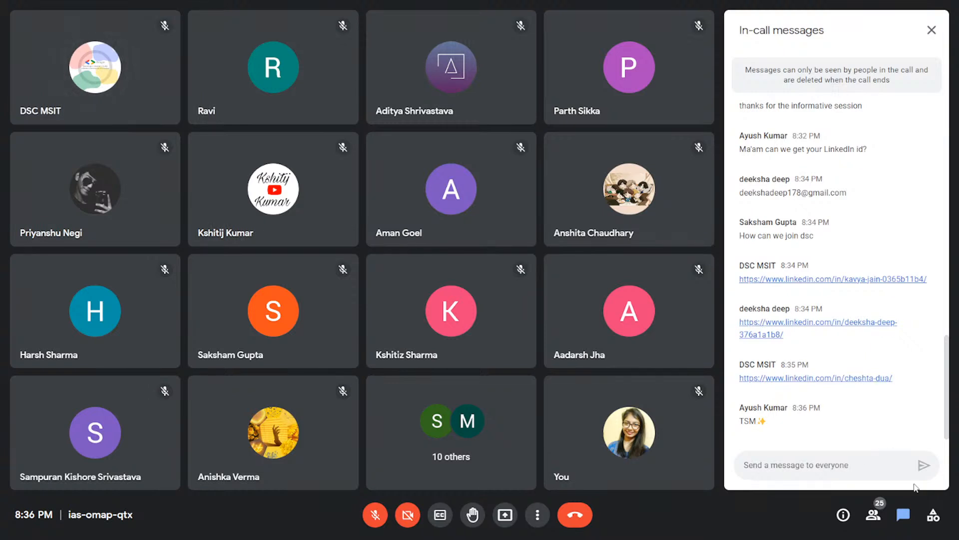
click(912, 521)
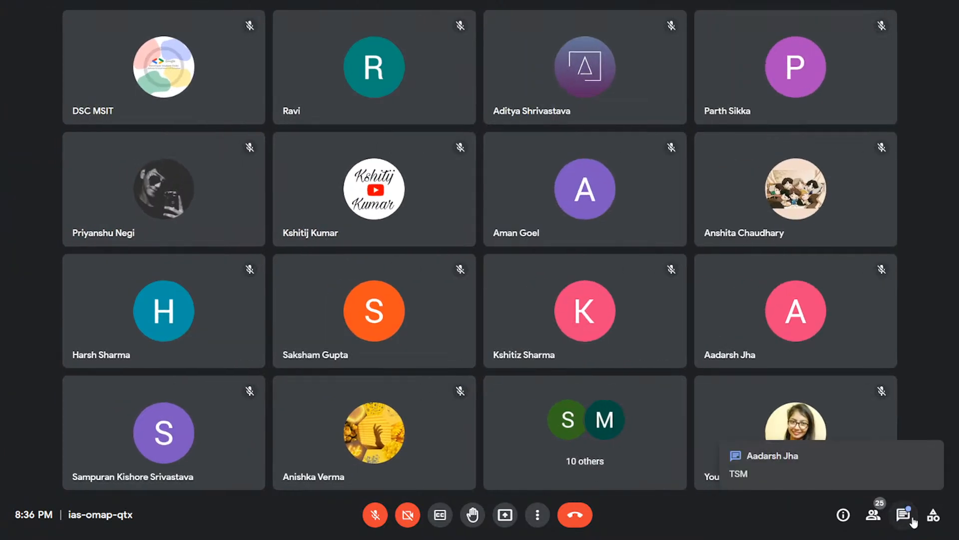